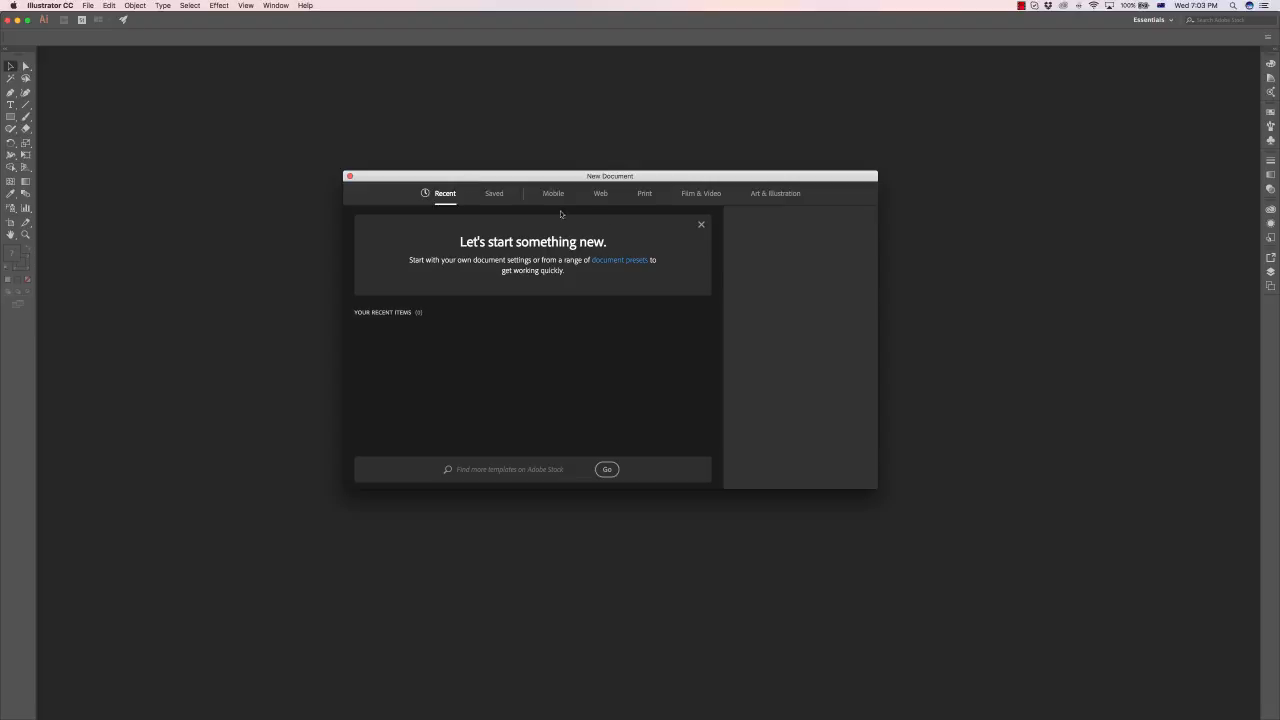
Look through the document preset categories and create a blank document from the Art & Illustration presets
{"action": "left_click", "coordinate": [494, 194]}
{"action": "left_click", "coordinate": [566, 195]}
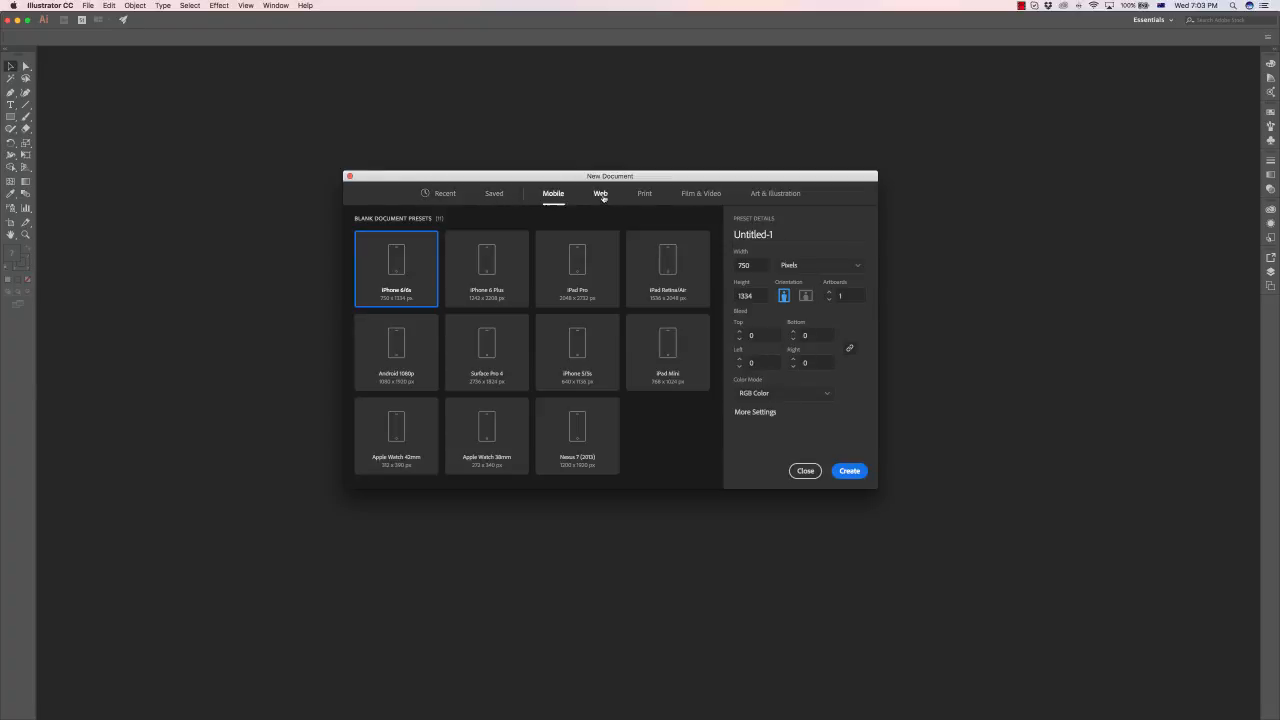
{"action": "left_click", "coordinate": [708, 195]}
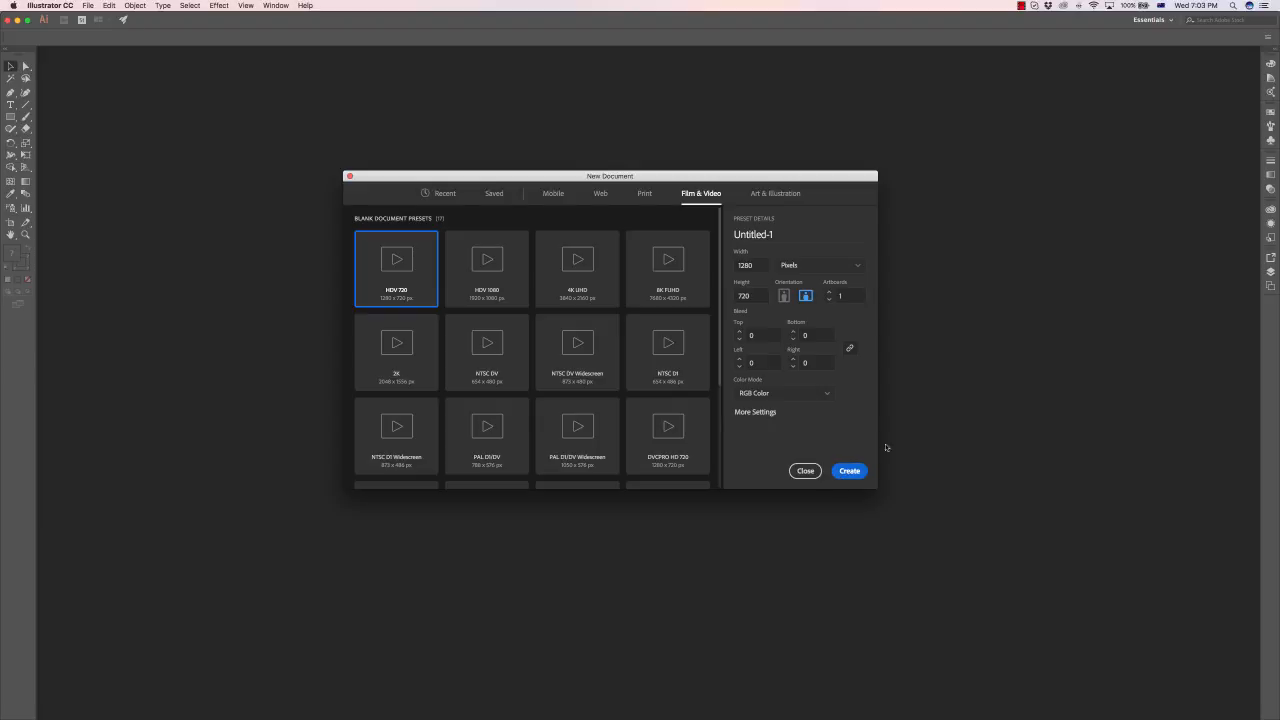
{"action": "left_click", "coordinate": [775, 193]}
{"action": "left_click", "coordinate": [848, 472]}
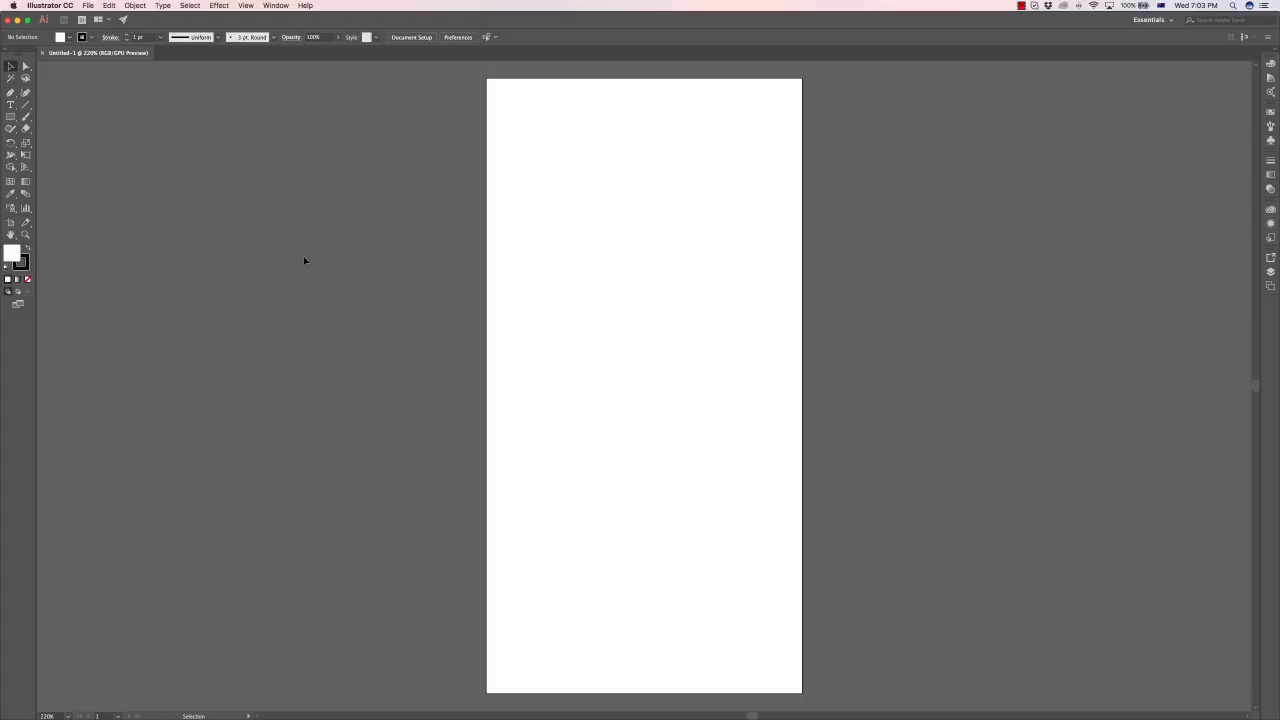
{"action": "left_click_drag", "start_coordinate": [514, 178], "coordinate": [794, 362]}
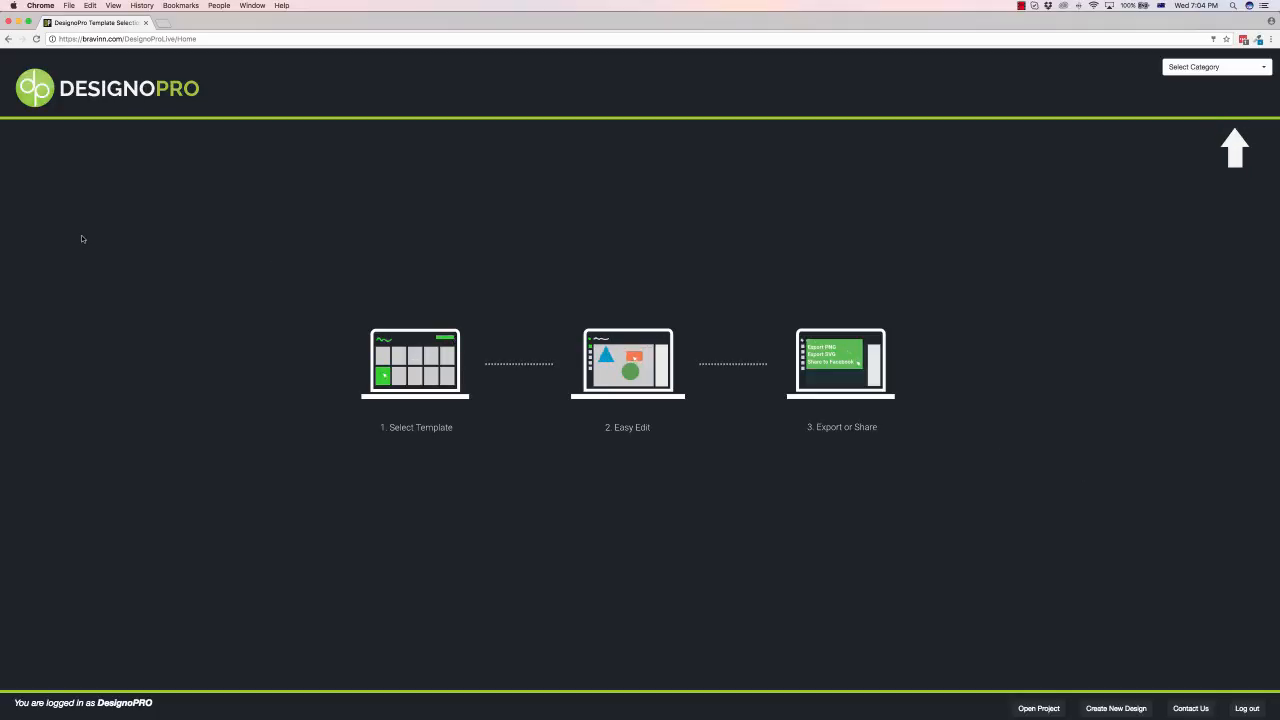
Switch to DesignoPro in Chrome and open the blue and white "COOL HEADLING" template from the Facebook Covers category
{"action": "left_click", "coordinate": [1234, 74]}
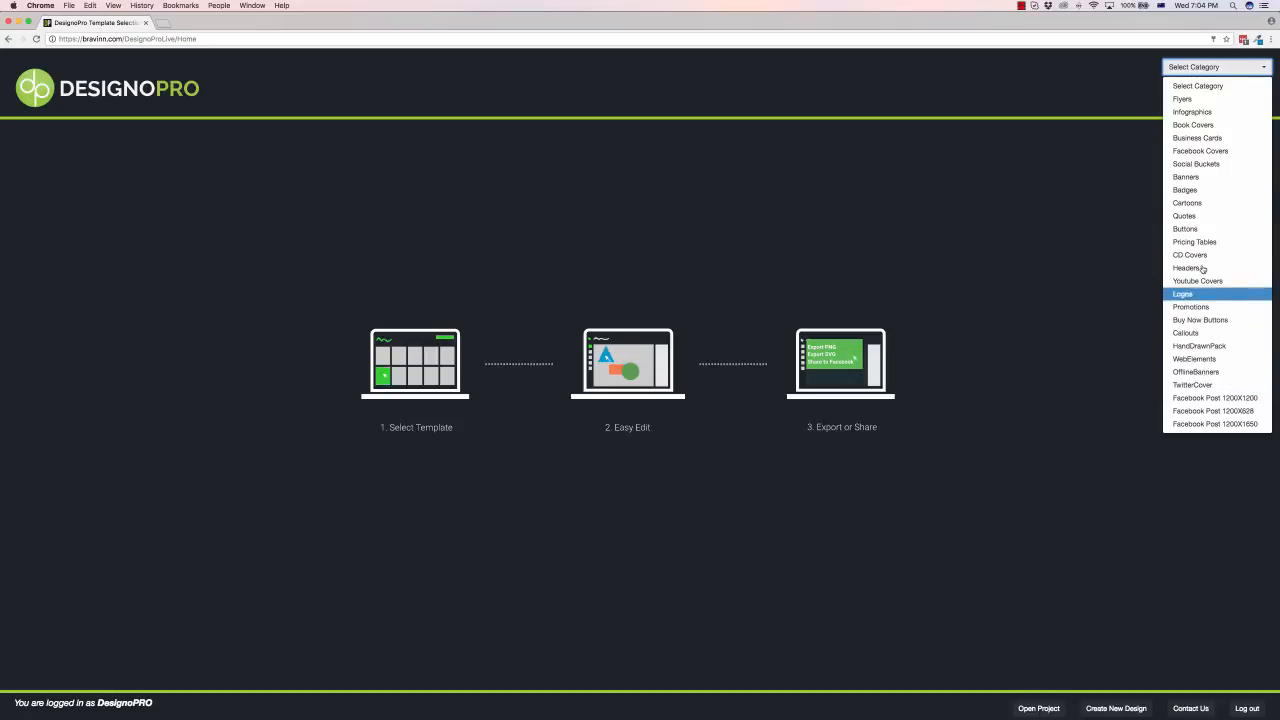
{"action": "left_click", "coordinate": [1205, 151]}
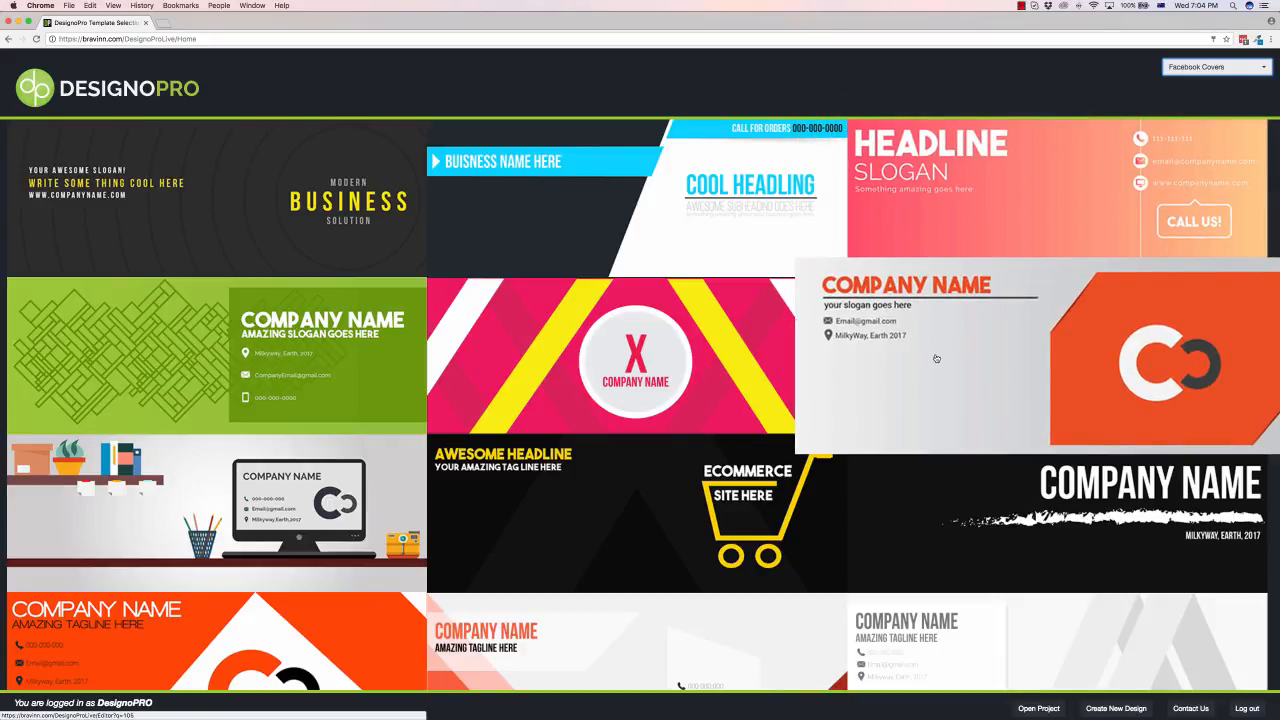
{"action": "left_click", "coordinate": [690, 216]}
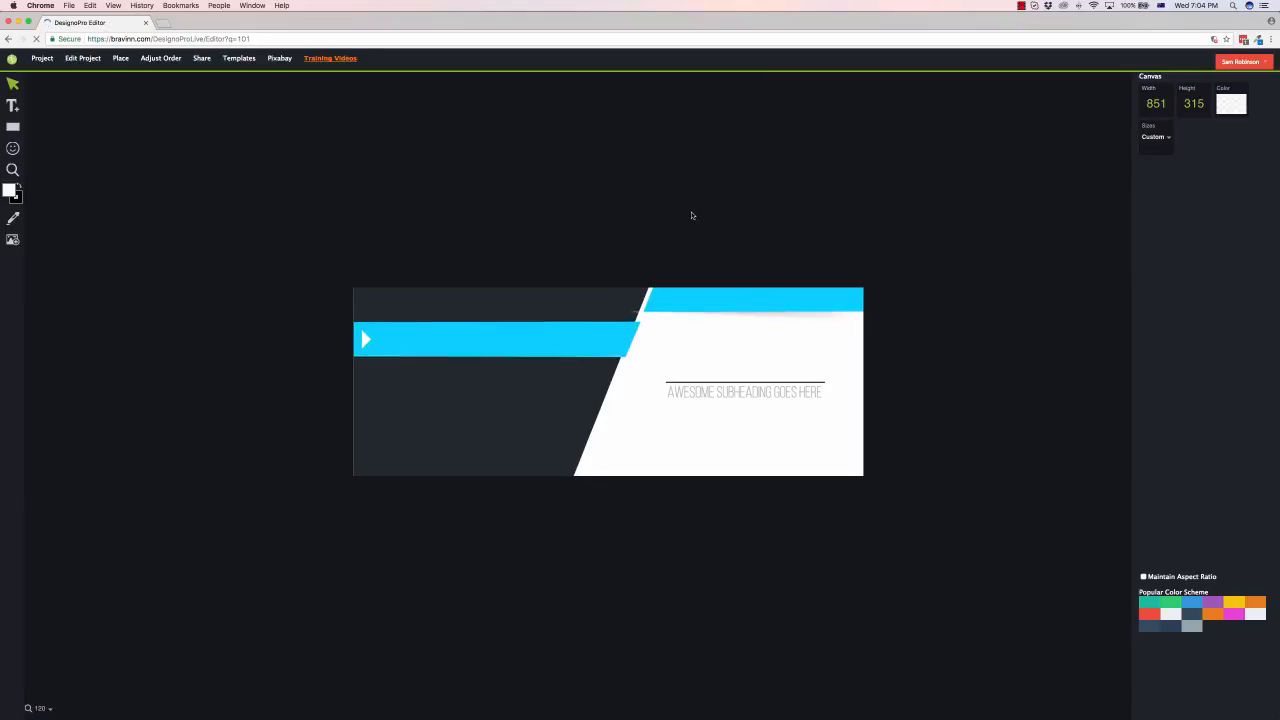
Replace the business name text on the blue banner with "DEMO VIDEO CONTENT"
{"action": "left_click", "coordinate": [511, 340]}
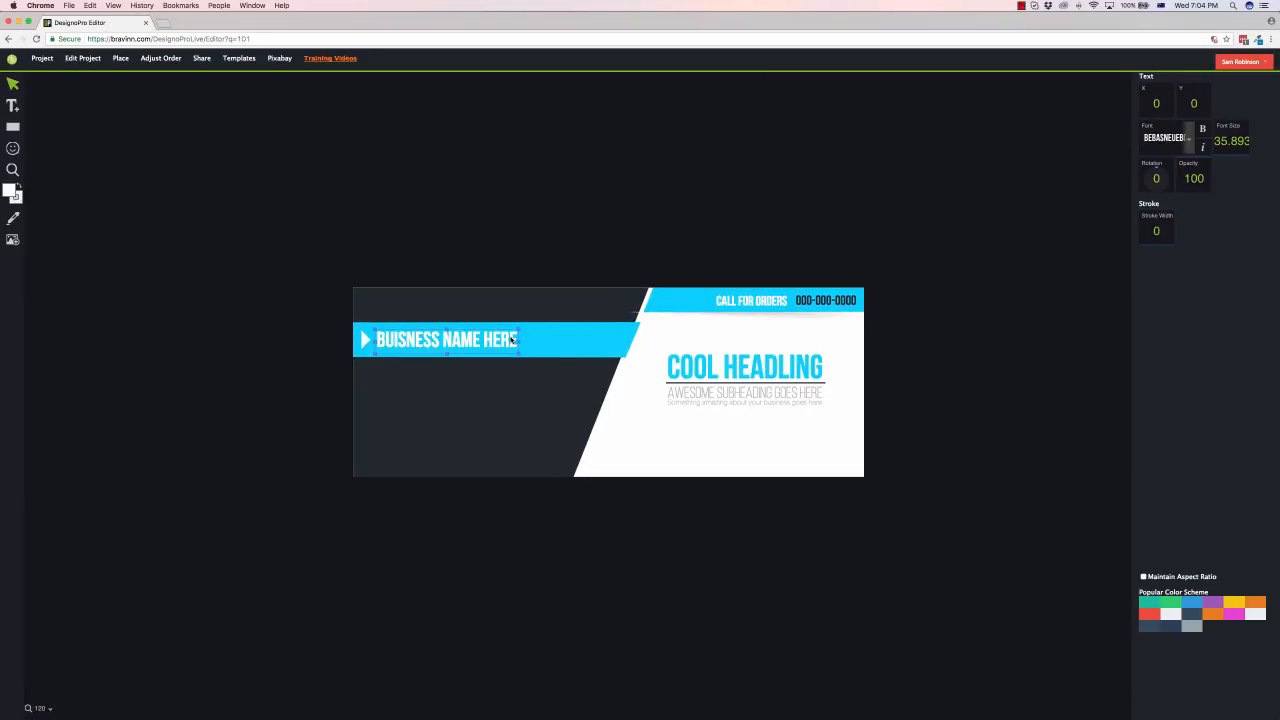
{"action": "key", "text": "super+a"}
{"action": "type", "text": "DEMO"}
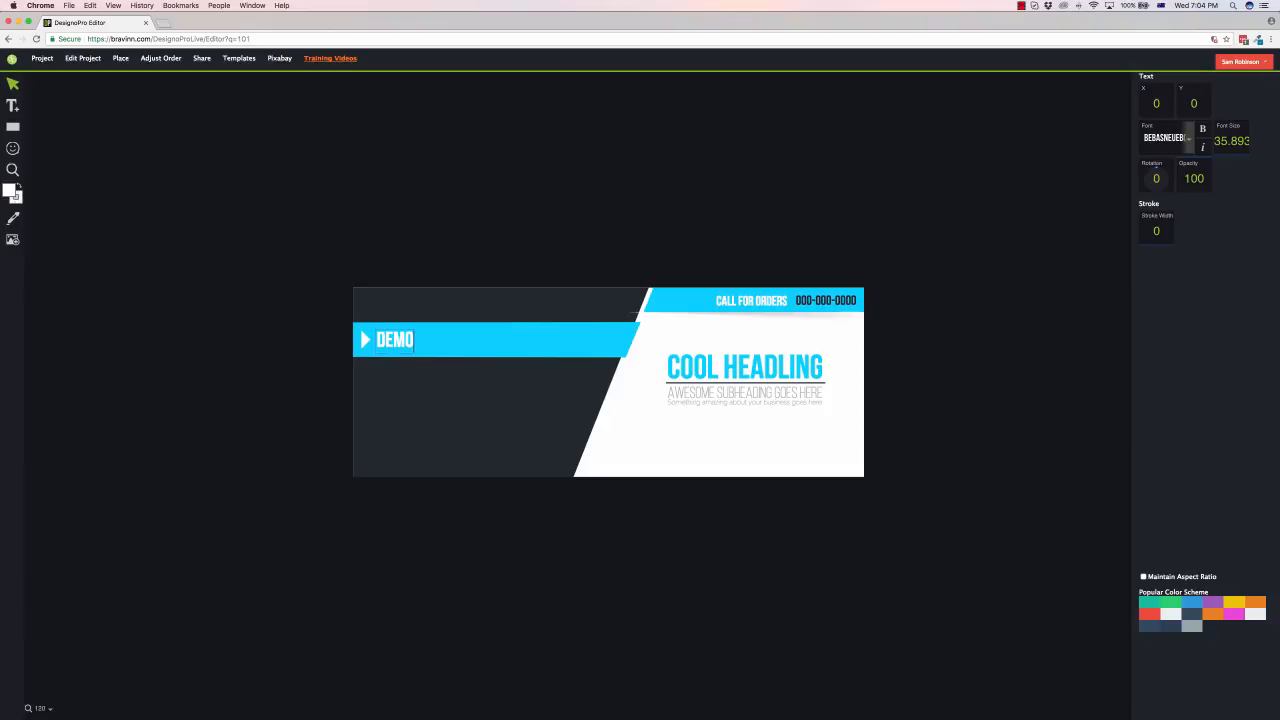
{"action": "type", "text": " VIDEO CONTENT"}
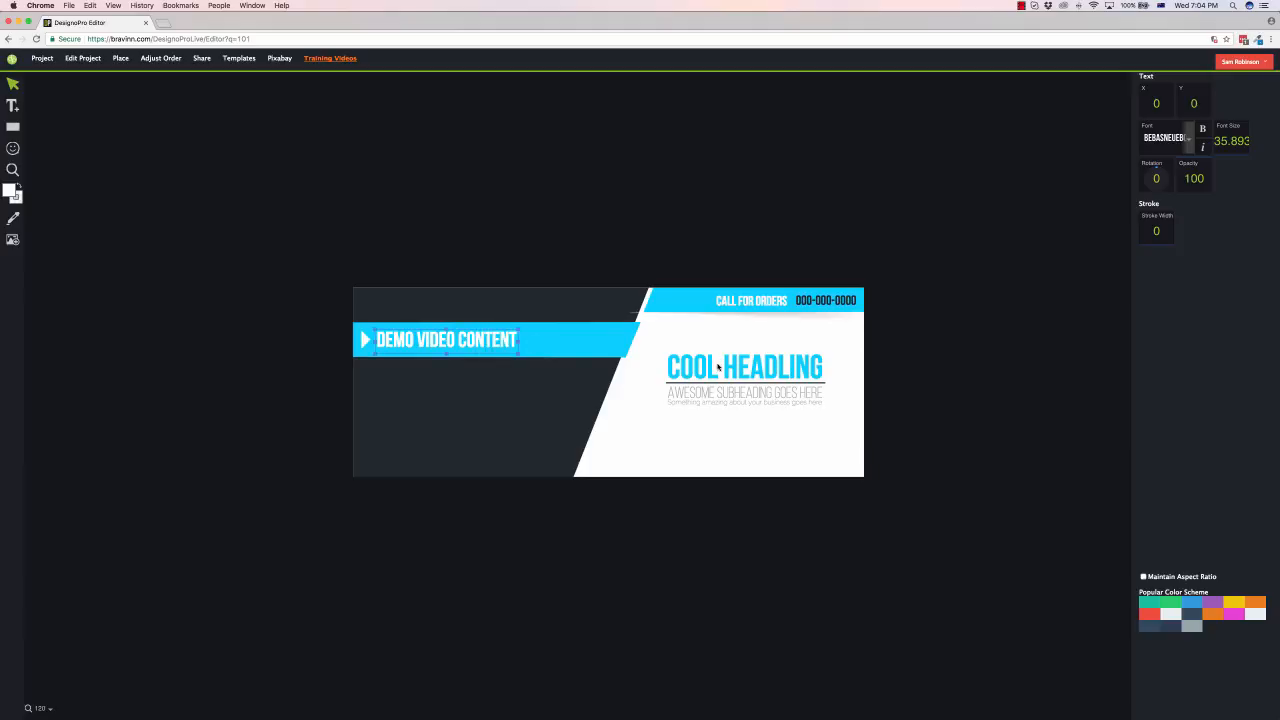
Try purple and pink on the "COOL HEADLING" text and settle on orange from the popular color scheme
{"action": "left_click", "coordinate": [713, 368]}
{"action": "left_click", "coordinate": [713, 368]}
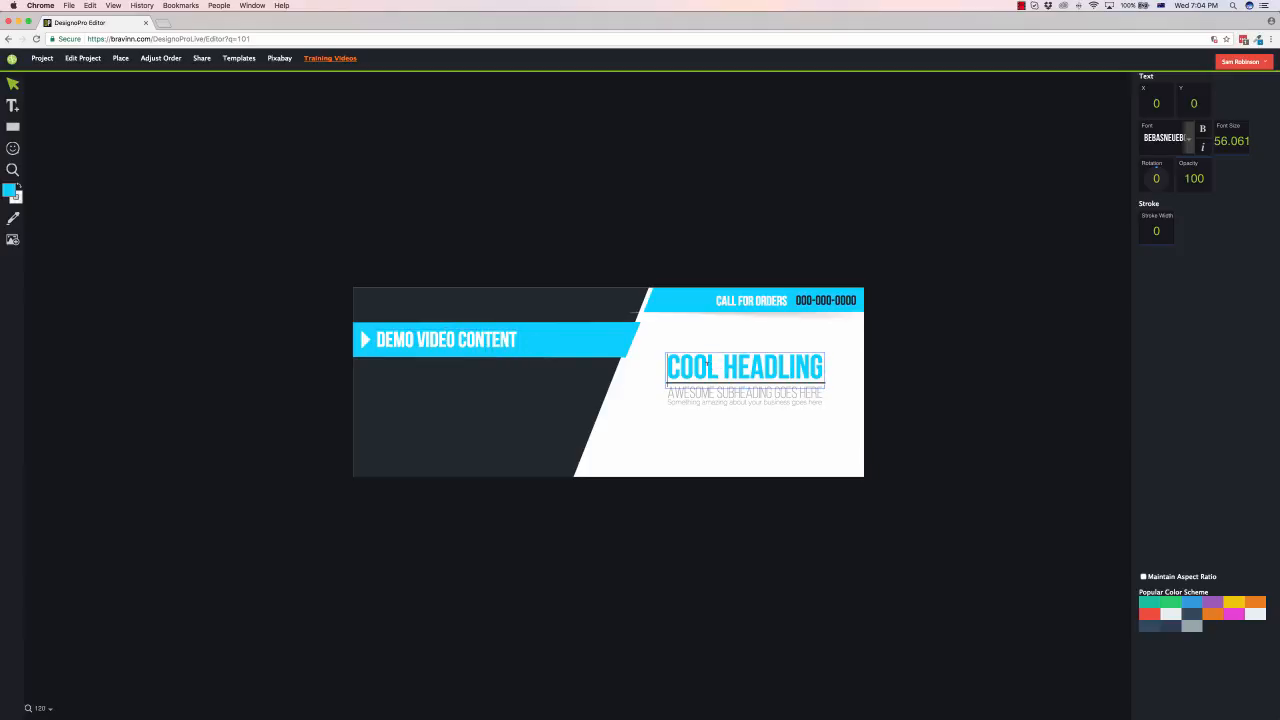
{"action": "left_click", "coordinate": [707, 365]}
{"action": "left_click", "coordinate": [669, 369]}
{"action": "left_click", "coordinate": [697, 303]}
{"action": "left_click", "coordinate": [1214, 601]}
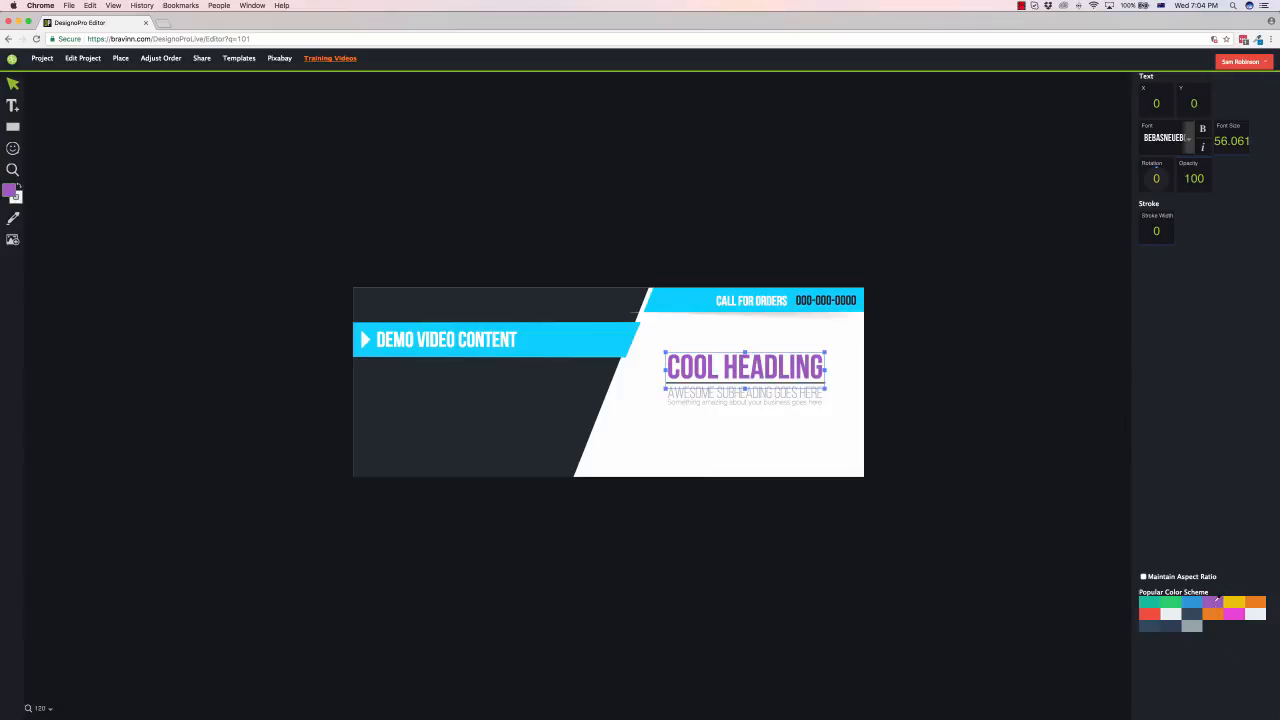
{"action": "left_click", "coordinate": [1213, 613]}
{"action": "left_click", "coordinate": [1233, 613]}
{"action": "left_click", "coordinate": [1214, 613]}
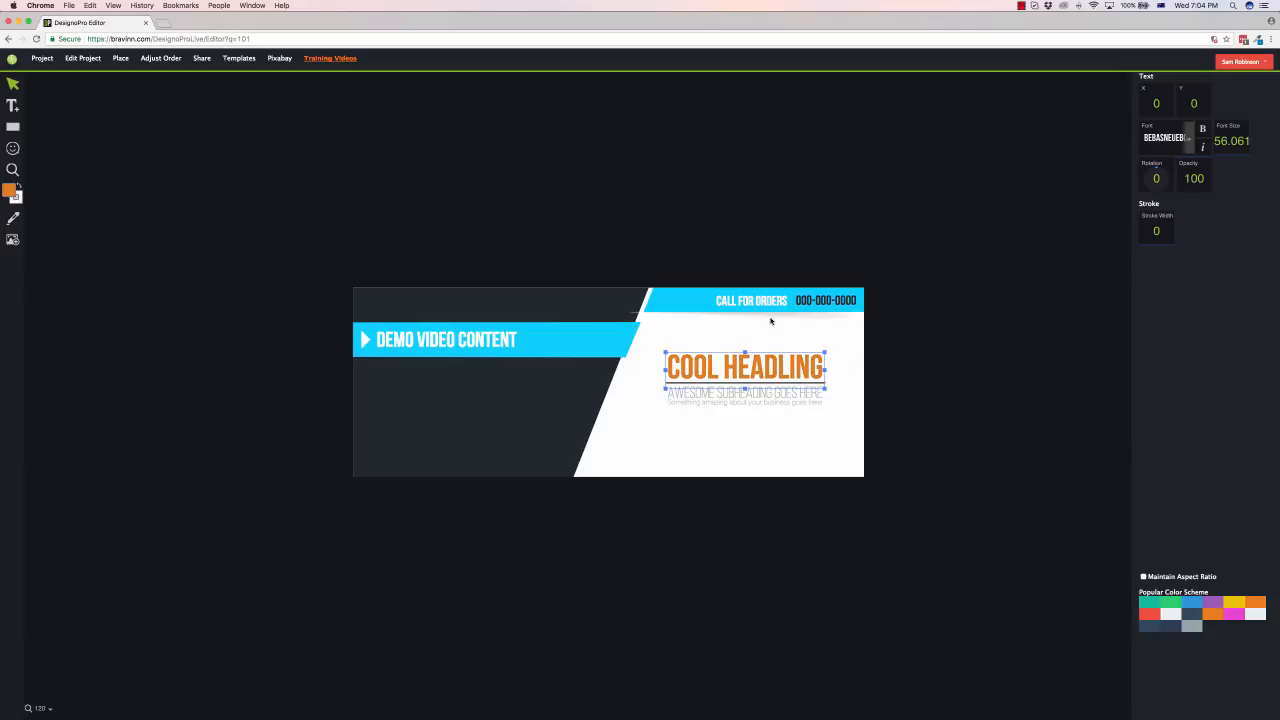
{"action": "left_click", "coordinate": [14, 127]}
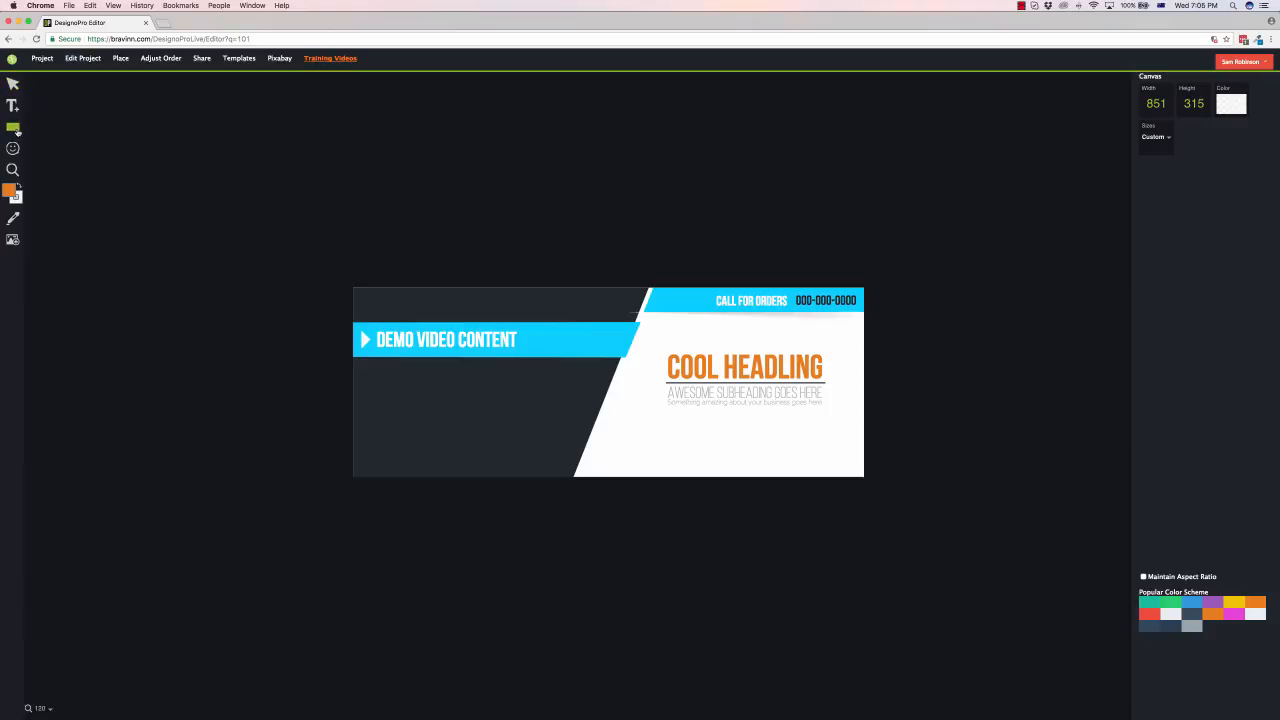
{"action": "mouse_move", "coordinate": [411, 381]}
{"action": "left_mouse_down"}
{"action": "mouse_move", "coordinate": [543, 437]}
{"action": "mouse_move", "coordinate": [554, 456]}
{"action": "left_mouse_up"}
{"action": "key", "text": "Delete"}
Add the text "MORE TEXT" on the dark area below the blue banner and color it purple
{"action": "left_click", "coordinate": [13, 105]}
{"action": "left_click", "coordinate": [462, 398]}
{"action": "type", "text": "MOR"}
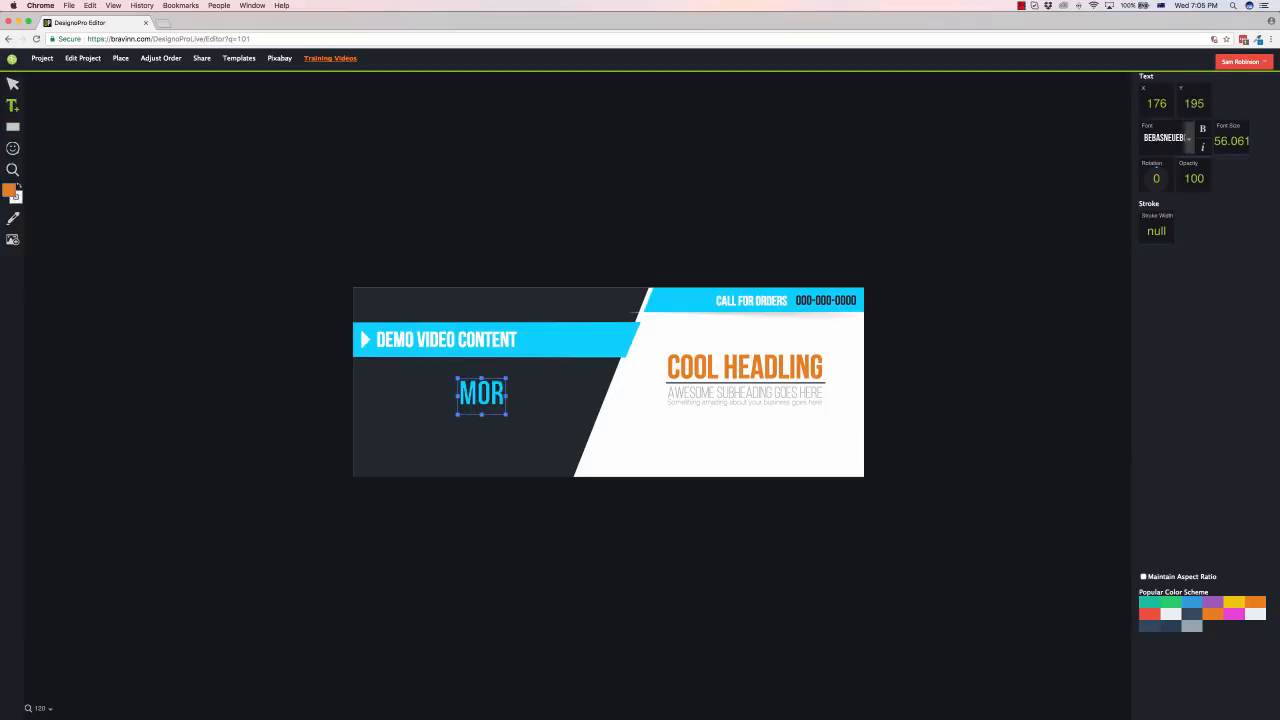
{"action": "type", "text": "E TEXT"}
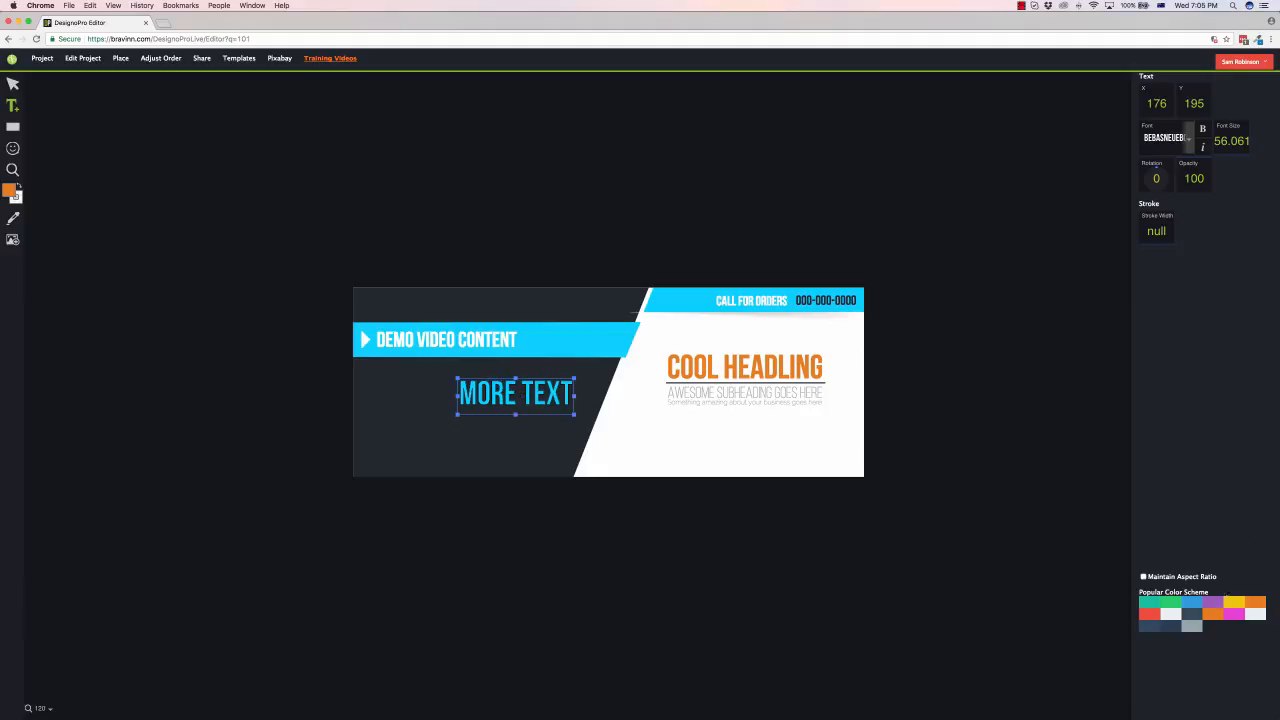
{"action": "left_click", "coordinate": [1214, 602]}
Browse the shape library and draw the tree from the Nature category beside the subheading
{"action": "left_click", "coordinate": [12, 148]}
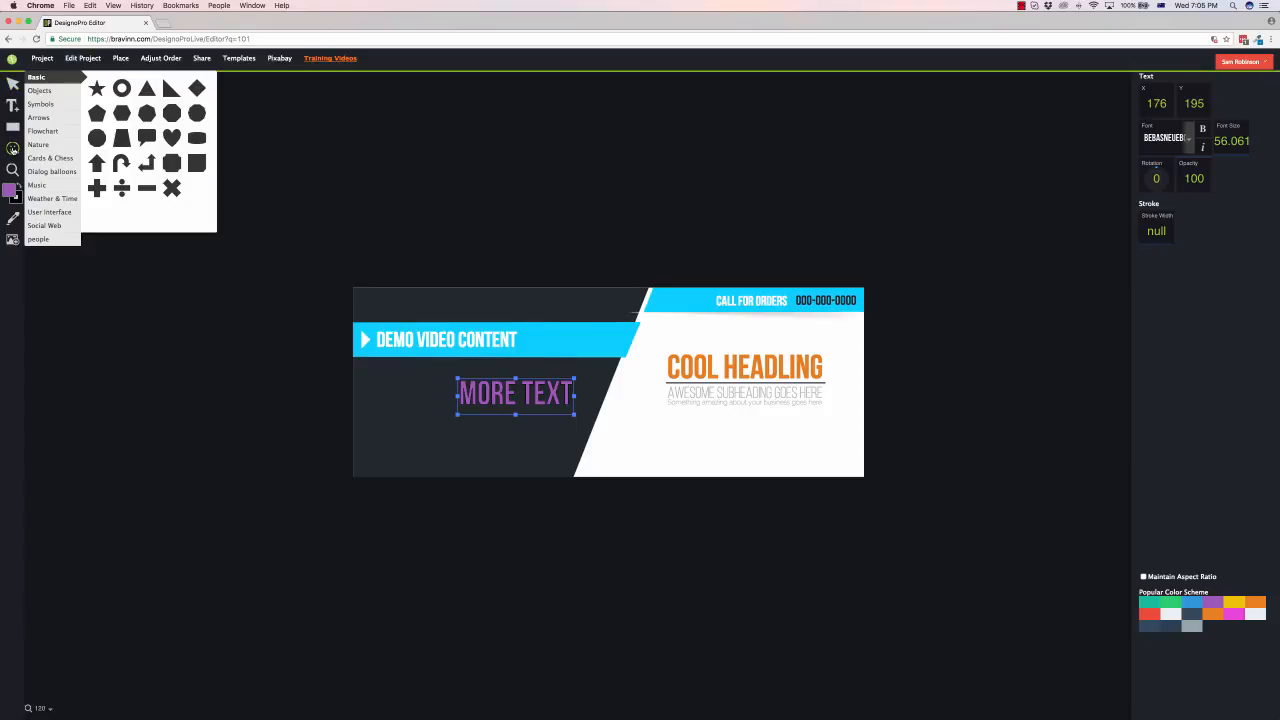
{"action": "left_click", "coordinate": [46, 91]}
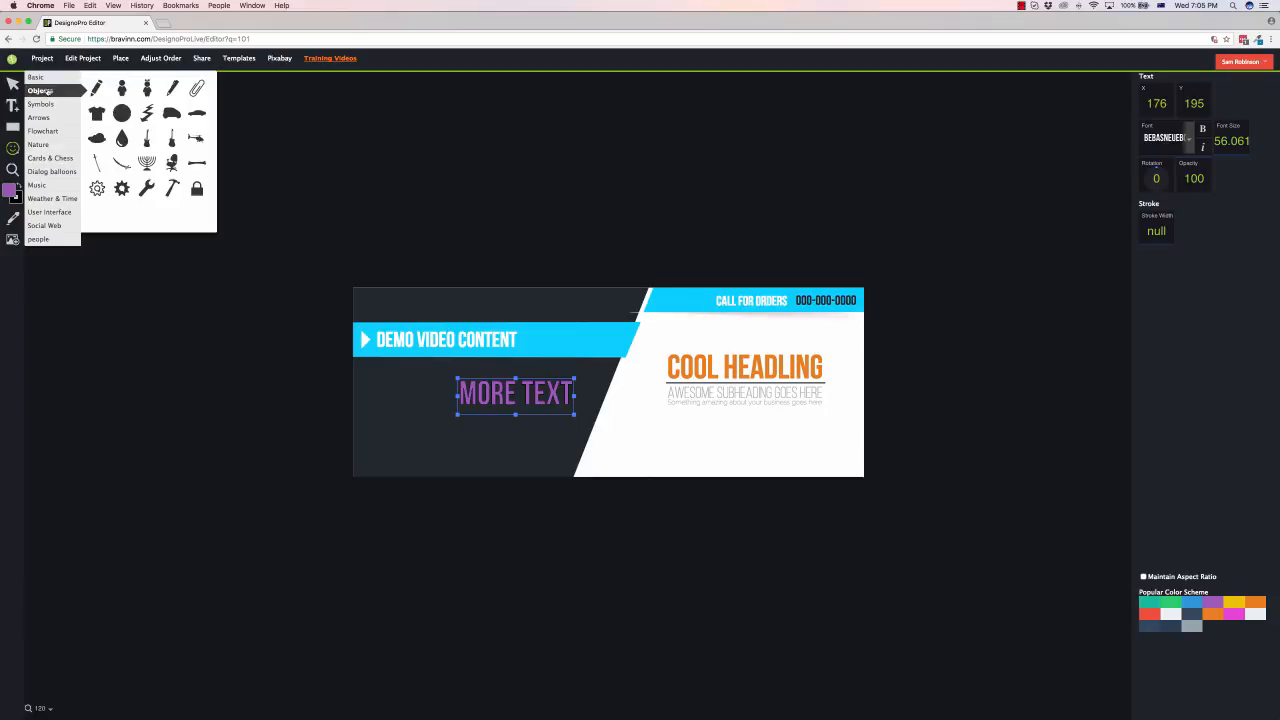
{"action": "left_click", "coordinate": [44, 105]}
{"action": "left_click", "coordinate": [44, 118]}
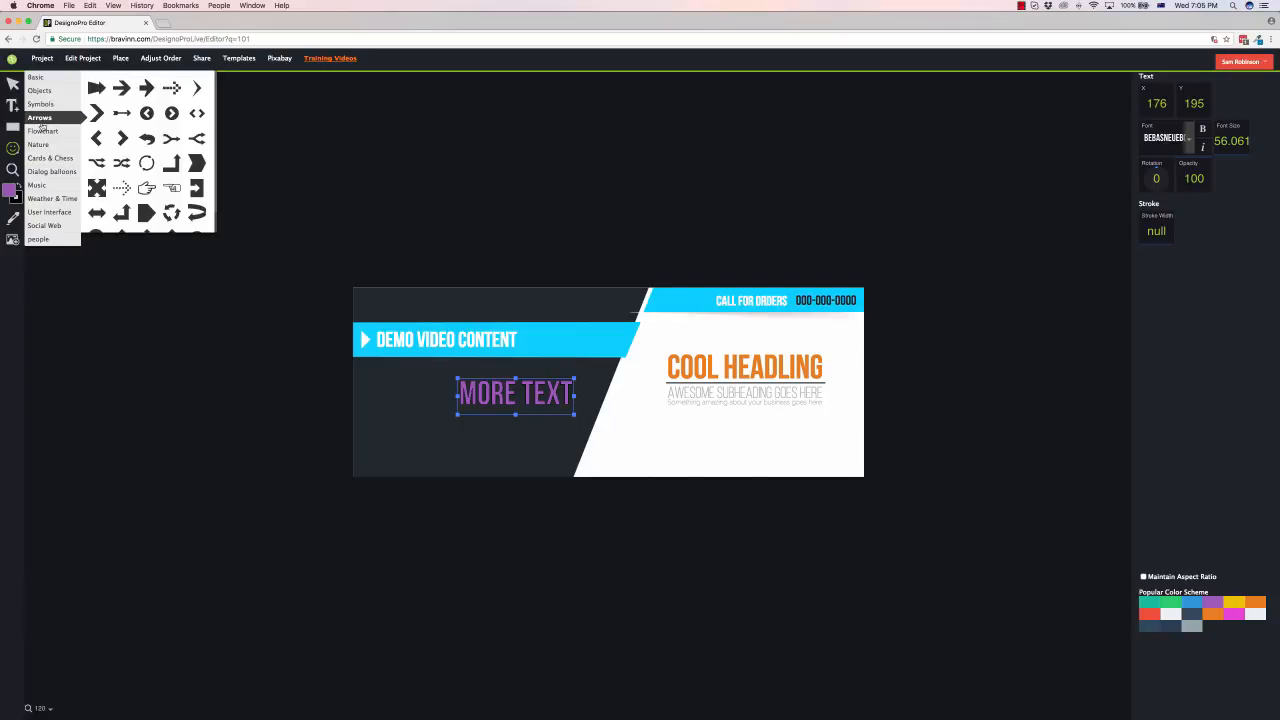
{"action": "scroll", "coordinate": [121, 143], "scroll_direction": "down", "scroll_amount": 2}
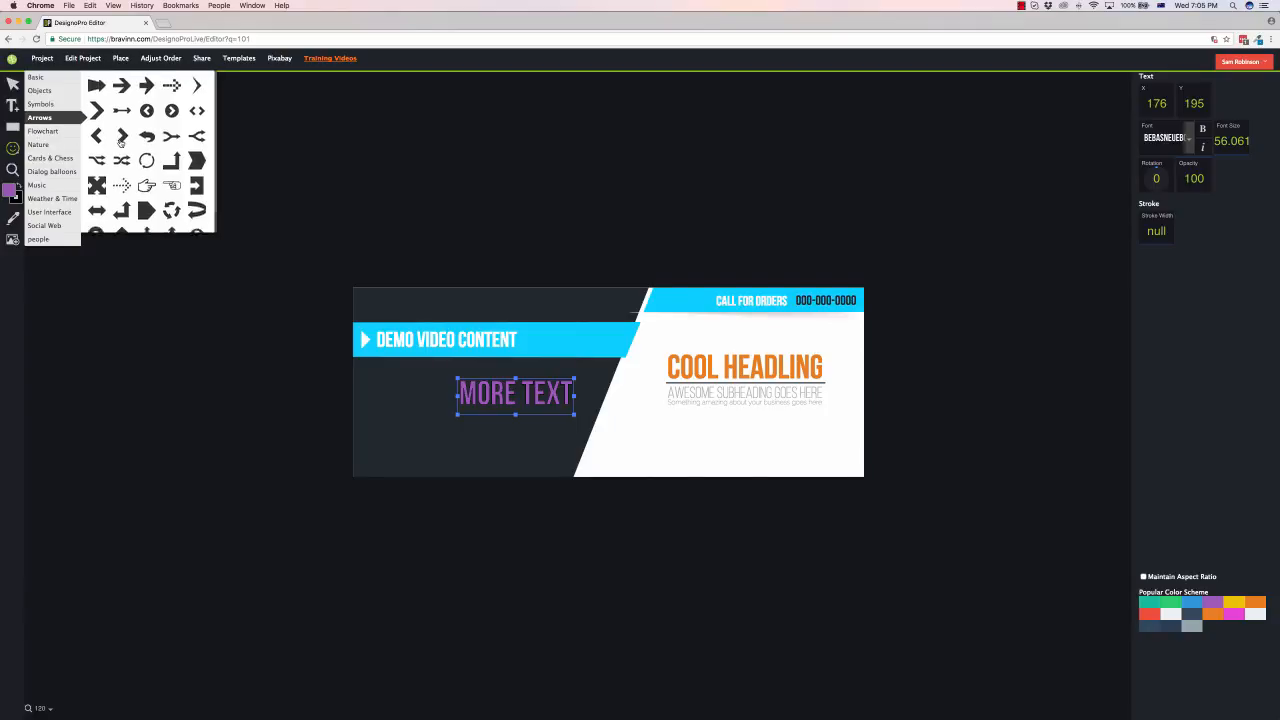
{"action": "left_click", "coordinate": [57, 132]}
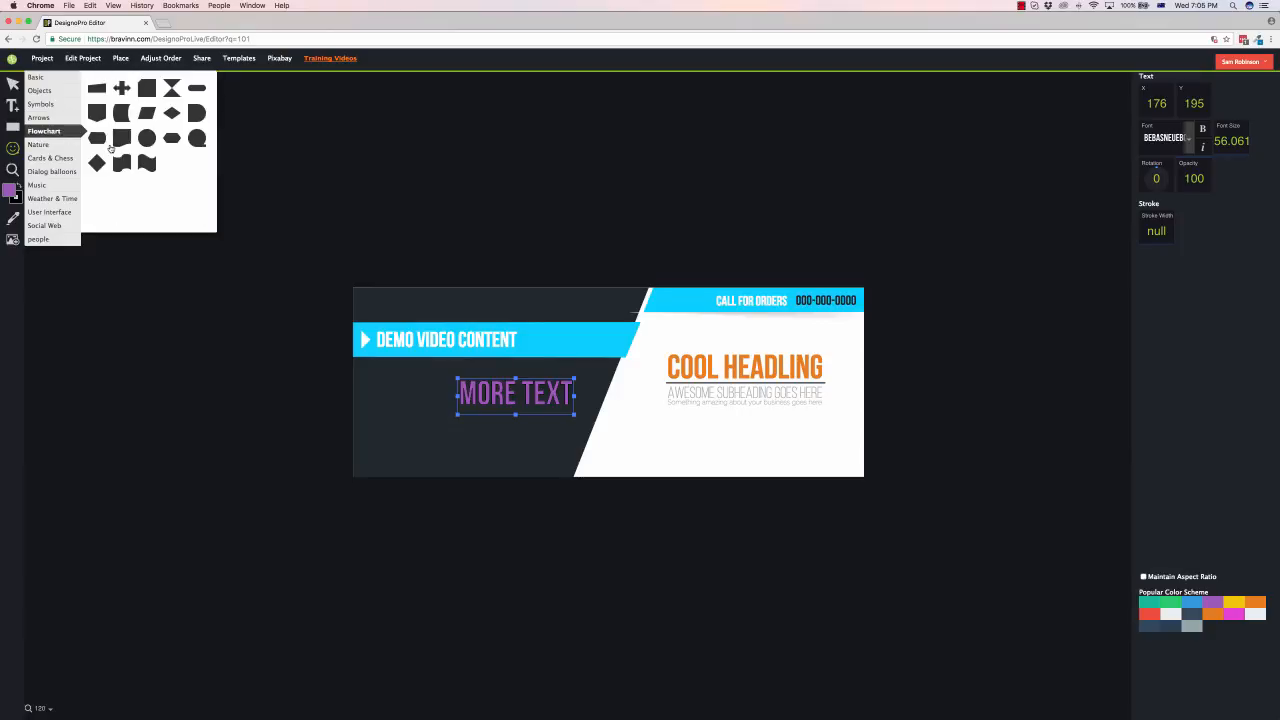
{"action": "left_click", "coordinate": [60, 145]}
{"action": "left_click", "coordinate": [59, 159]}
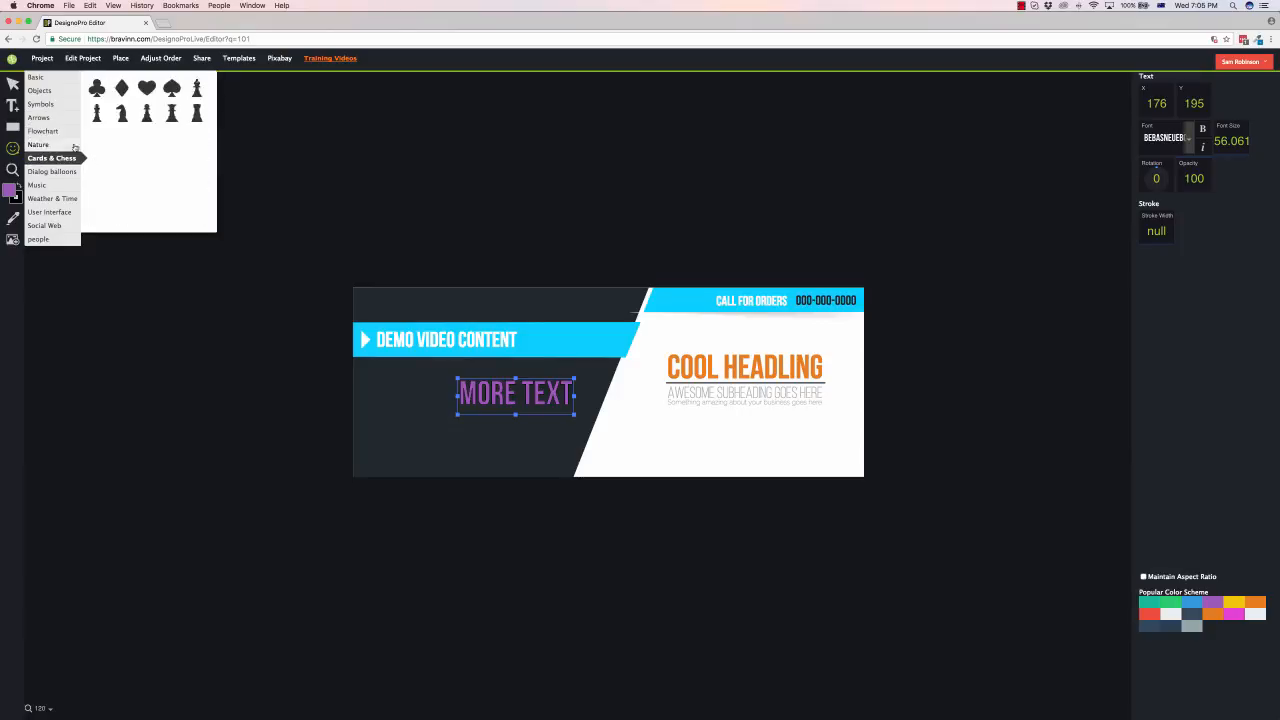
{"action": "left_click", "coordinate": [52, 146]}
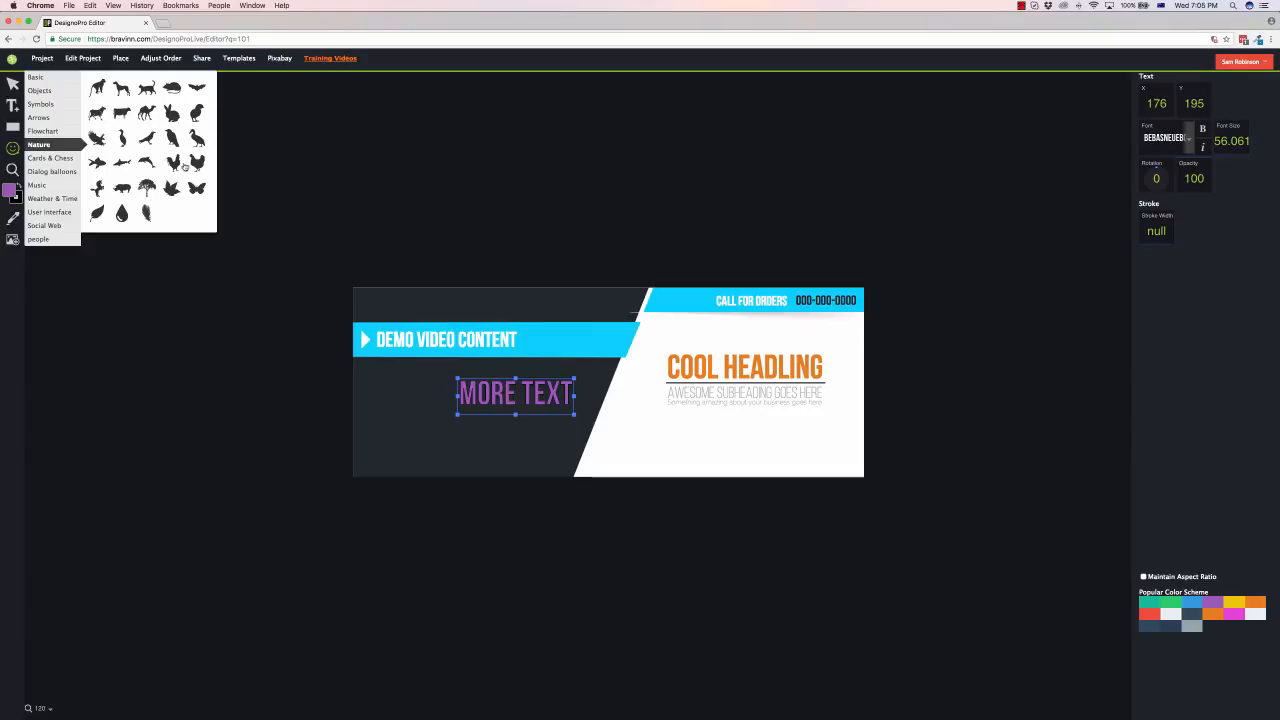
{"action": "left_click", "coordinate": [147, 188]}
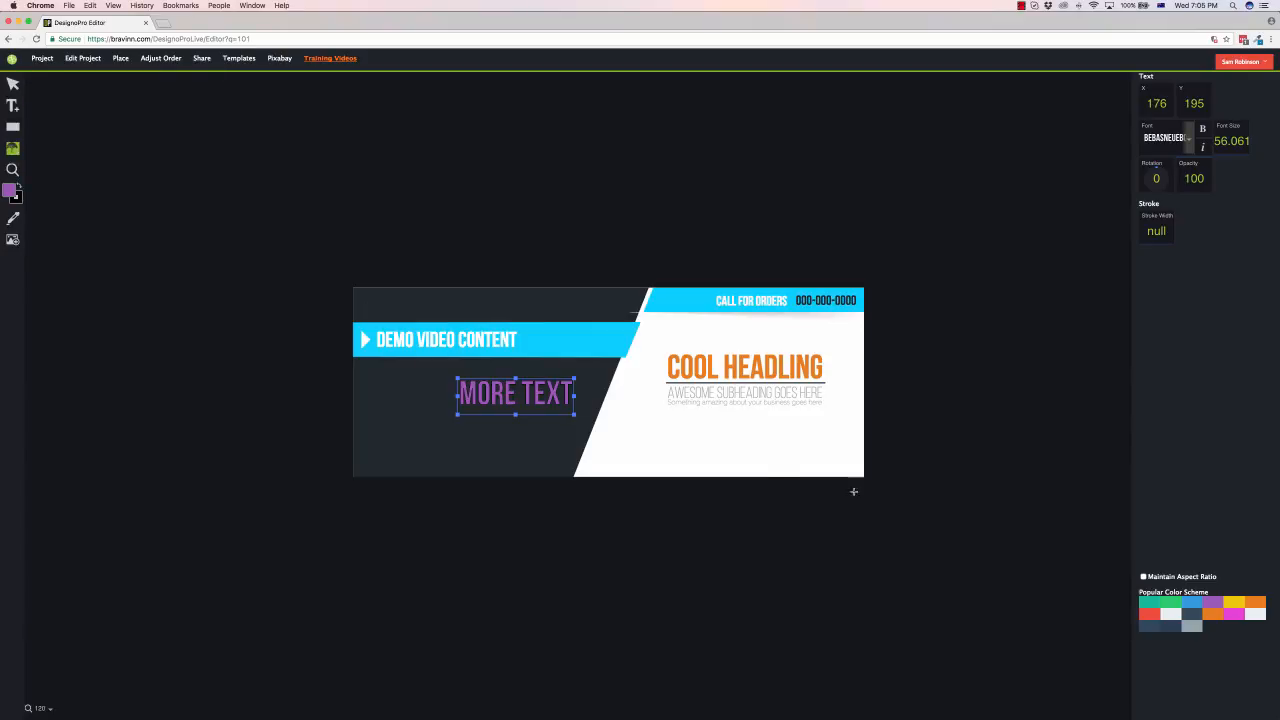
{"action": "left_click_drag", "start_coordinate": [632, 379], "coordinate": [680, 462]}
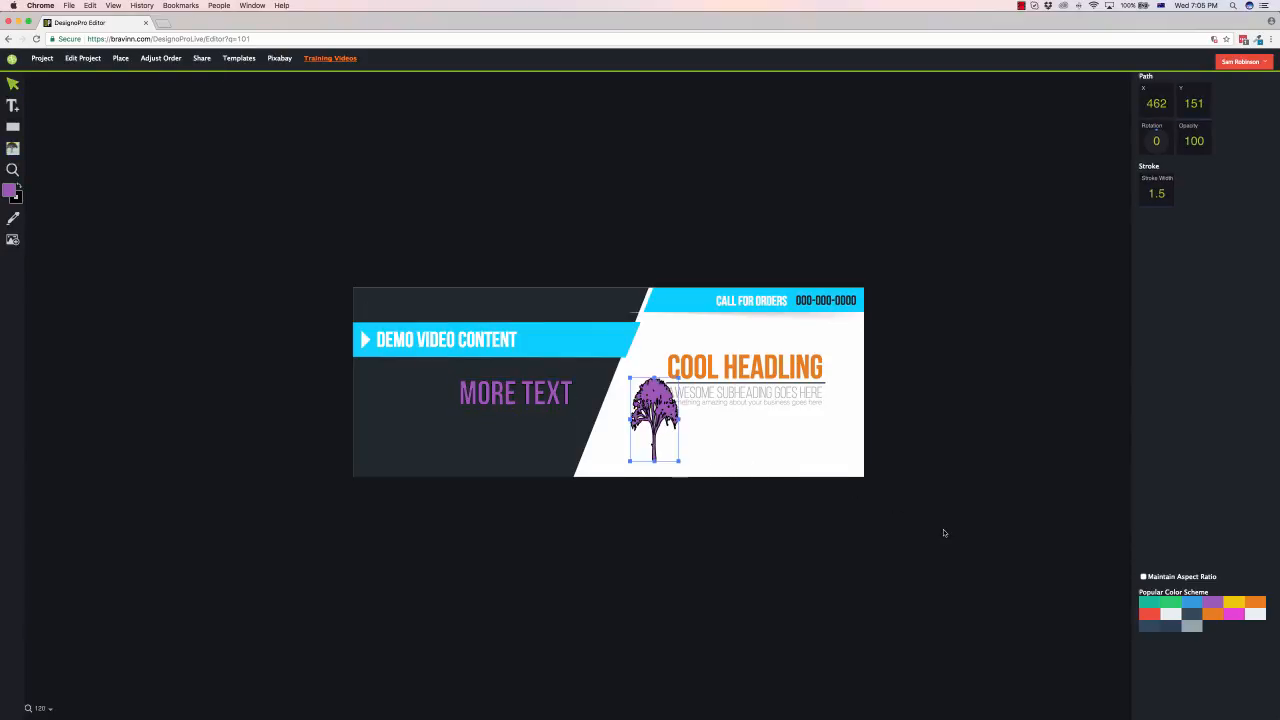
Fill the tree with green and shift it left, clear of the subheading text
{"action": "left_click", "coordinate": [1175, 601]}
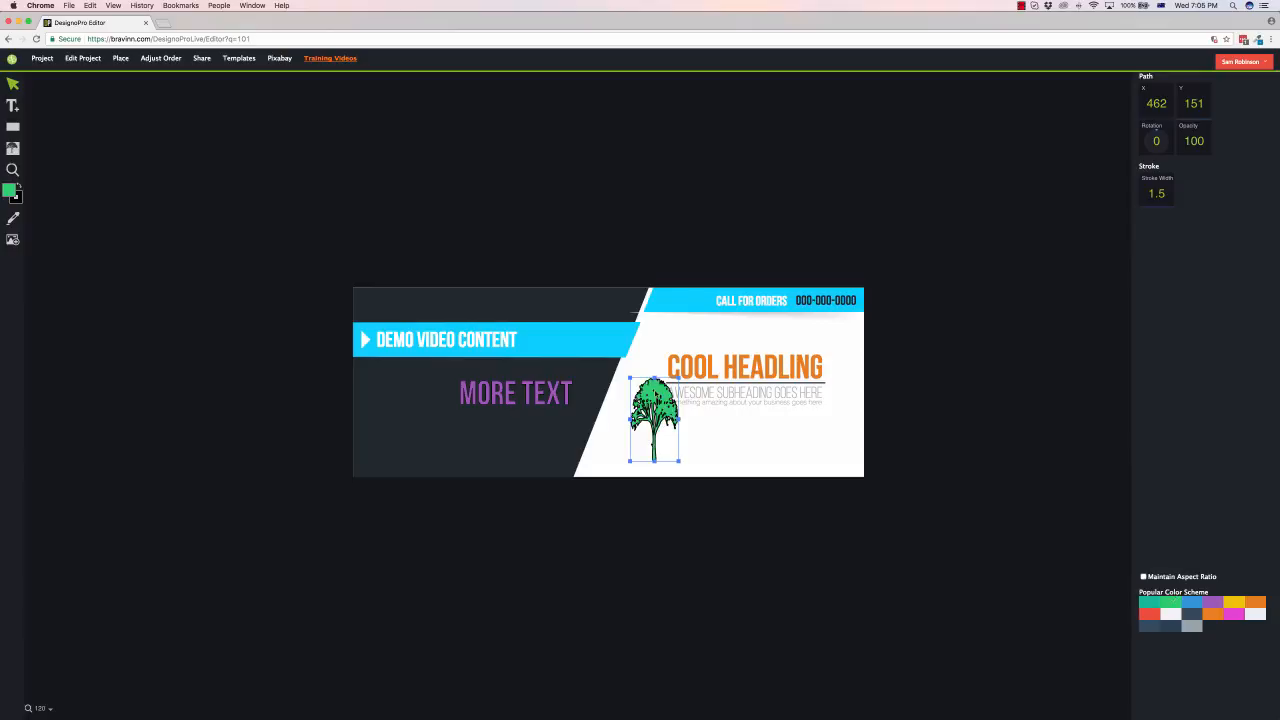
{"action": "mouse_move", "coordinate": [655, 405]}
{"action": "left_mouse_down"}
{"action": "mouse_move", "coordinate": [640, 405]}
{"action": "mouse_move", "coordinate": [670, 420]}
{"action": "mouse_move", "coordinate": [638, 418]}
{"action": "left_mouse_up"}
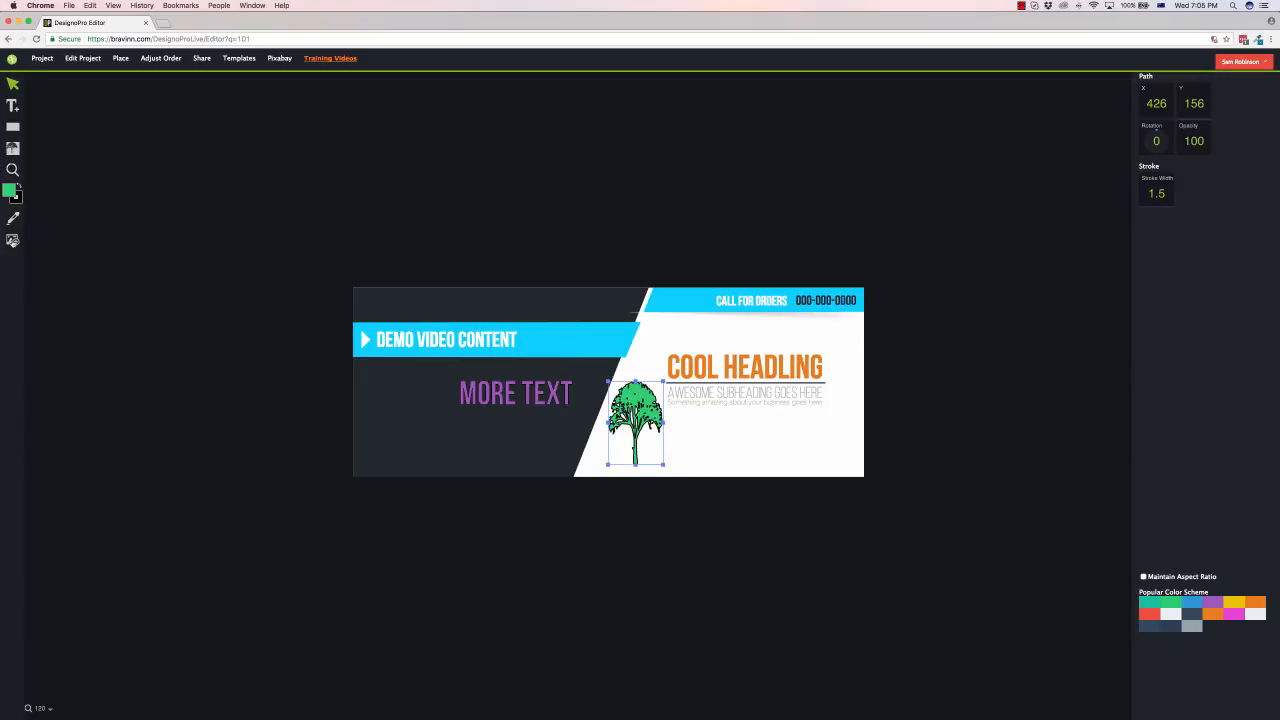
Import the logo PNG that is not the white version and shrink it to about 351 by 350
{"action": "left_click", "coordinate": [13, 242]}
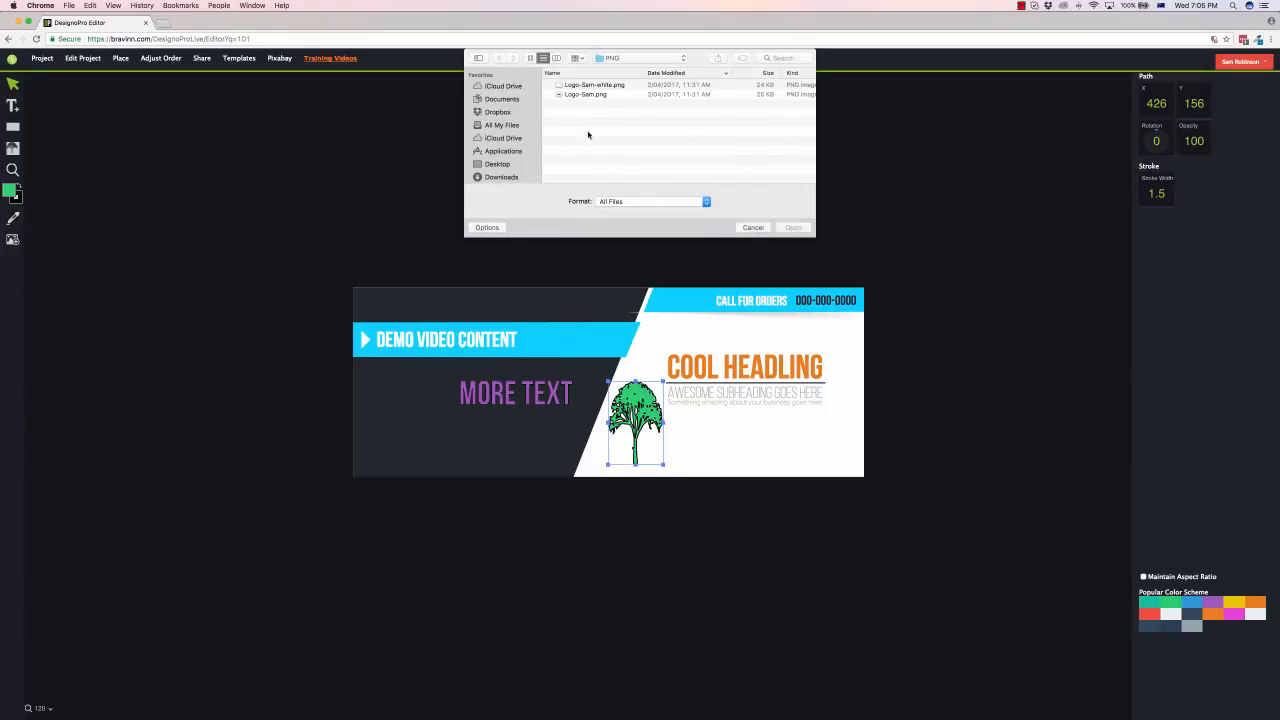
{"action": "double_click", "coordinate": [586, 94]}
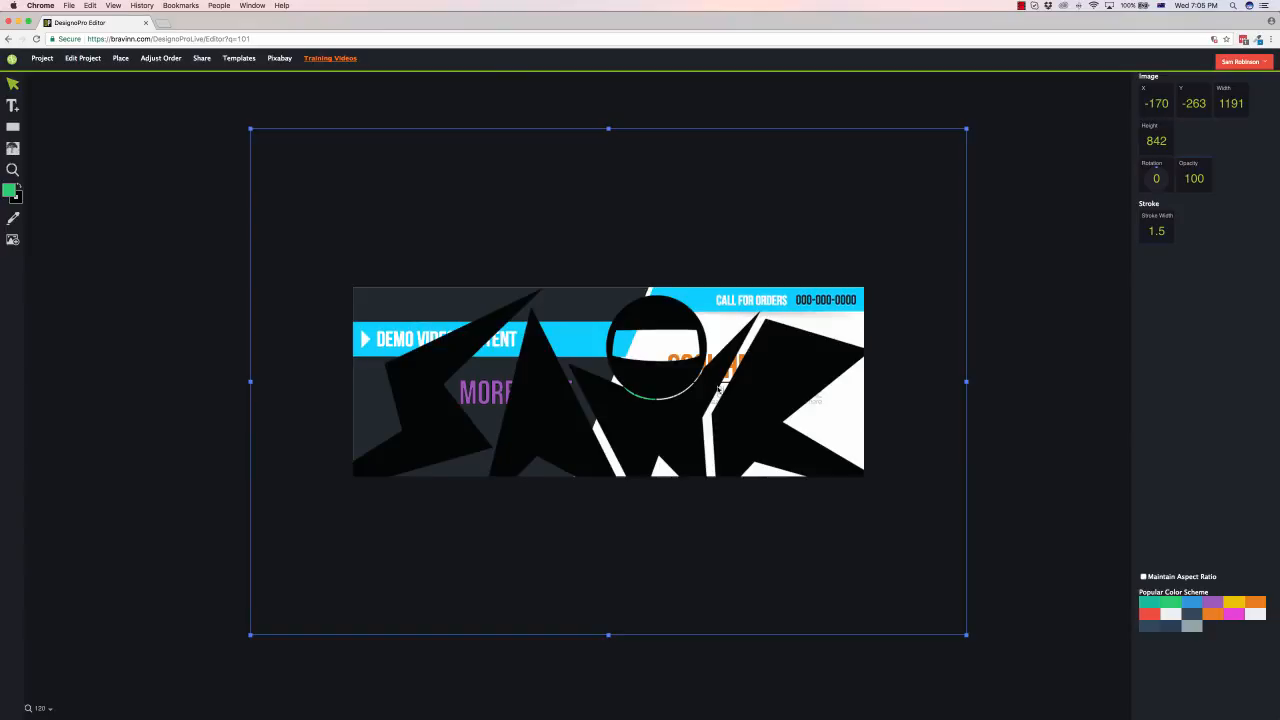
{"action": "left_click_drag", "start_coordinate": [249, 637], "coordinate": [754, 340]}
Select only the logo image and nudge it down to a Y position of about -218, onto the cover's upper edge
{"action": "left_click_drag", "start_coordinate": [808, 235], "coordinate": [788, 325]}
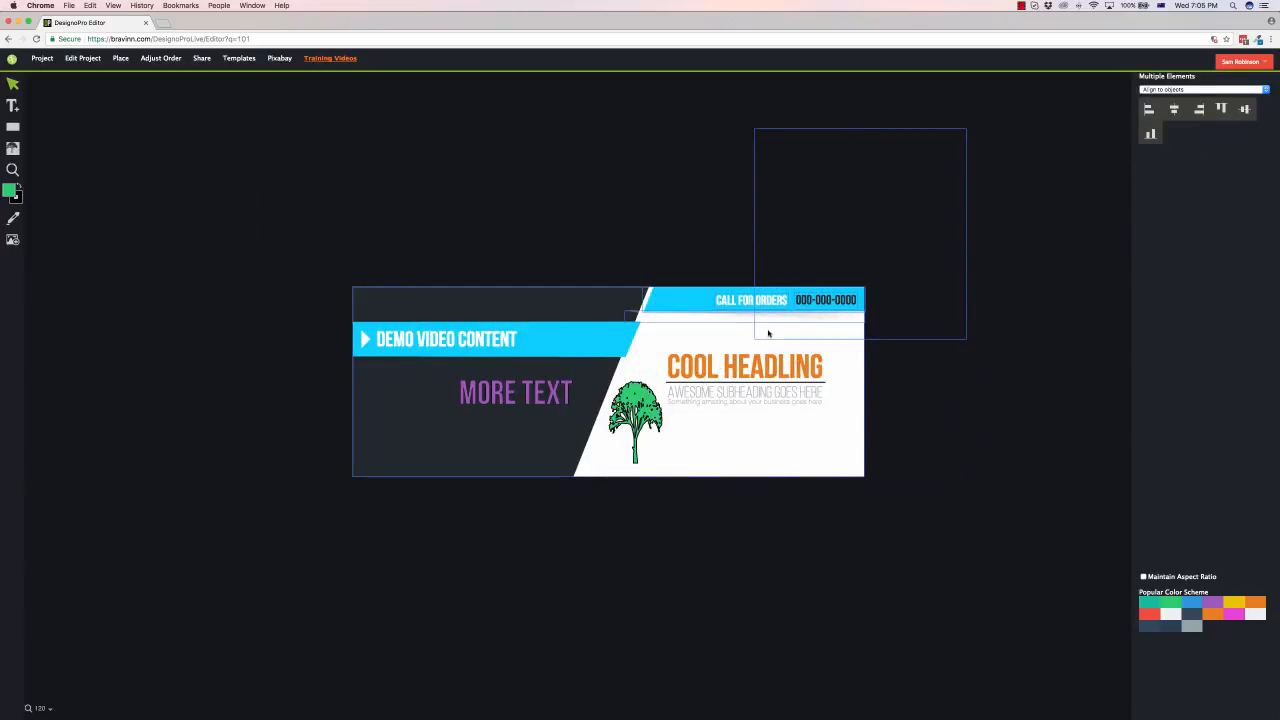
{"action": "left_click", "coordinate": [887, 214]}
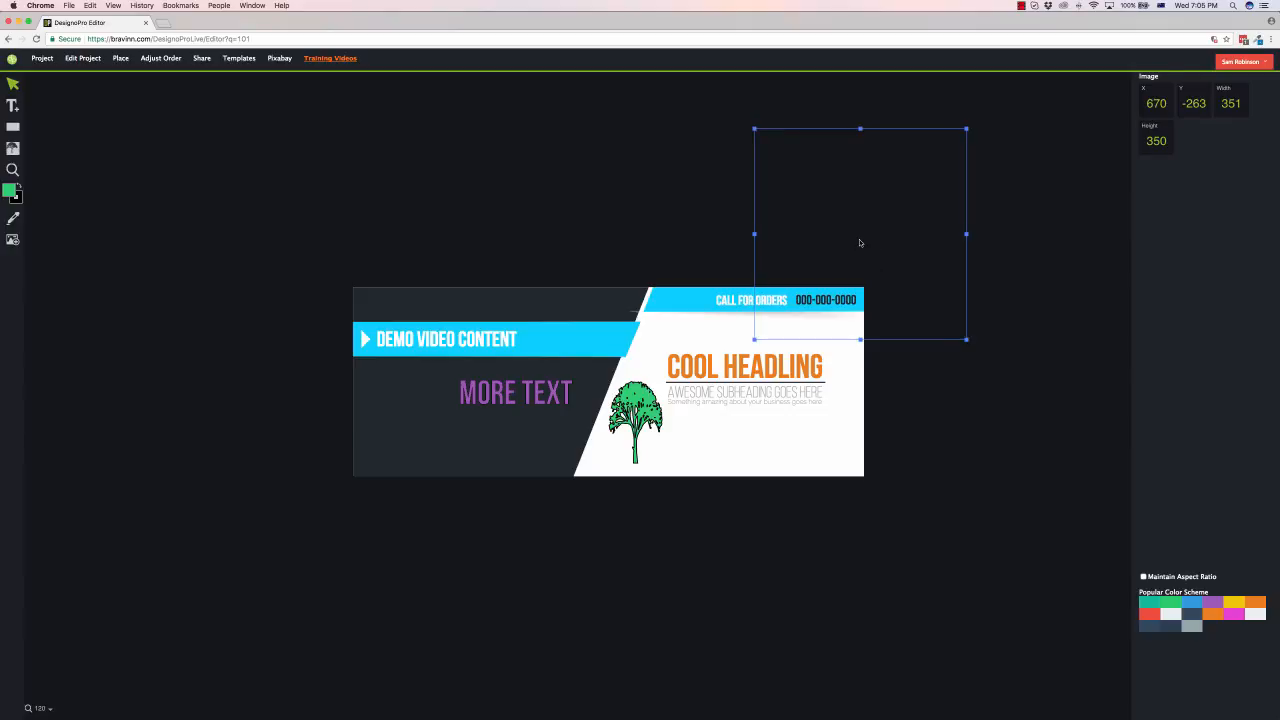
{"action": "key", "text": "Down"}
{"action": "key", "text": "Down"}
{"action": "key", "text": "Down"}
{"action": "key", "text": "Down"}
{"action": "key", "text": "Down"}
{"action": "key", "text": "Down"}
{"action": "key", "text": "Down"}
{"action": "key", "text": "Down"}
{"action": "key", "text": "Down"}
{"action": "key", "text": "Down"}
{"action": "key", "text": "Down"}
{"action": "key", "text": "Down"}
{"action": "key", "text": "Down"}
{"action": "key", "text": "Down"}
{"action": "key", "text": "Down"}
{"action": "key", "text": "Down"}
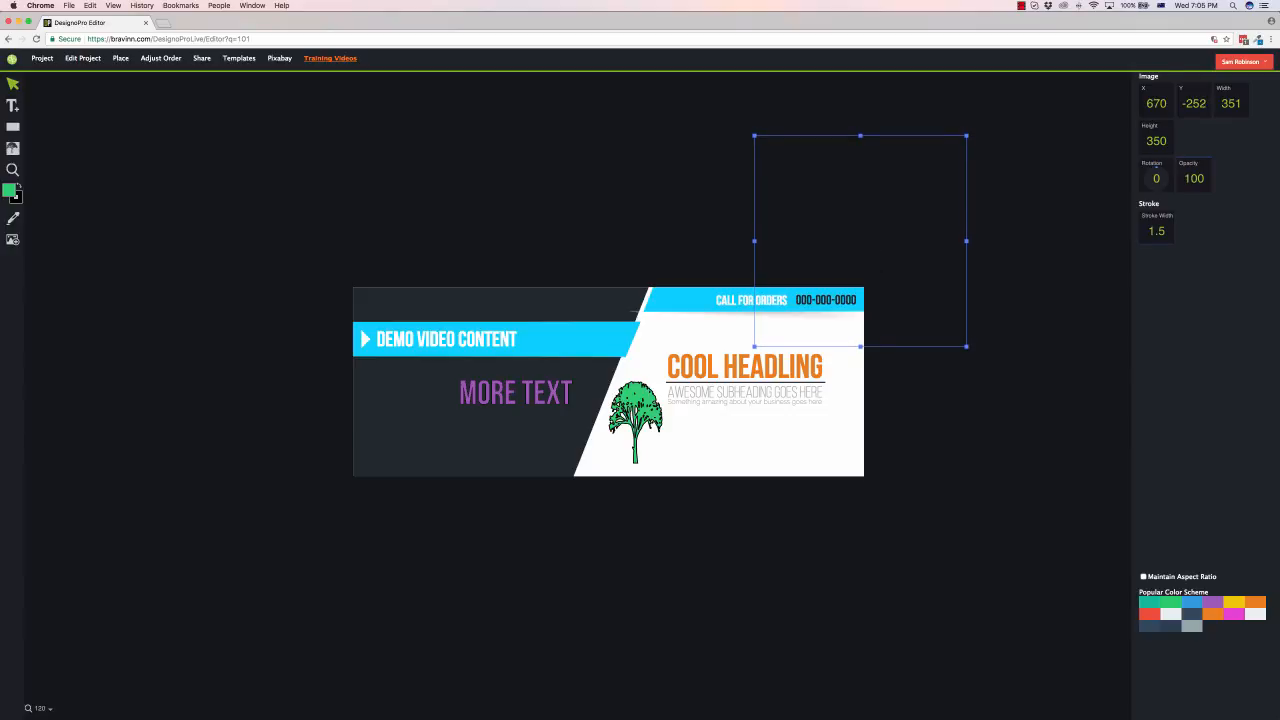
{"action": "key", "text": "Down"}
{"action": "key", "text": "Down"}
{"action": "key", "text": "Down"}
{"action": "key", "text": "Down"}
{"action": "key", "text": "Down"}
{"action": "key", "text": "Down"}
{"action": "key", "text": "Down"}
{"action": "key", "text": "Down"}
{"action": "key", "text": "Down"}
{"action": "key", "text": "Down"}
{"action": "key", "text": "Down"}
{"action": "key", "text": "Down"}
{"action": "key", "text": "Down"}
{"action": "key", "text": "Down"}
{"action": "key", "text": "Down"}
{"action": "key", "text": "Down"}
{"action": "key", "text": "Down"}
{"action": "key", "text": "Down"}
{"action": "key", "text": "Down"}
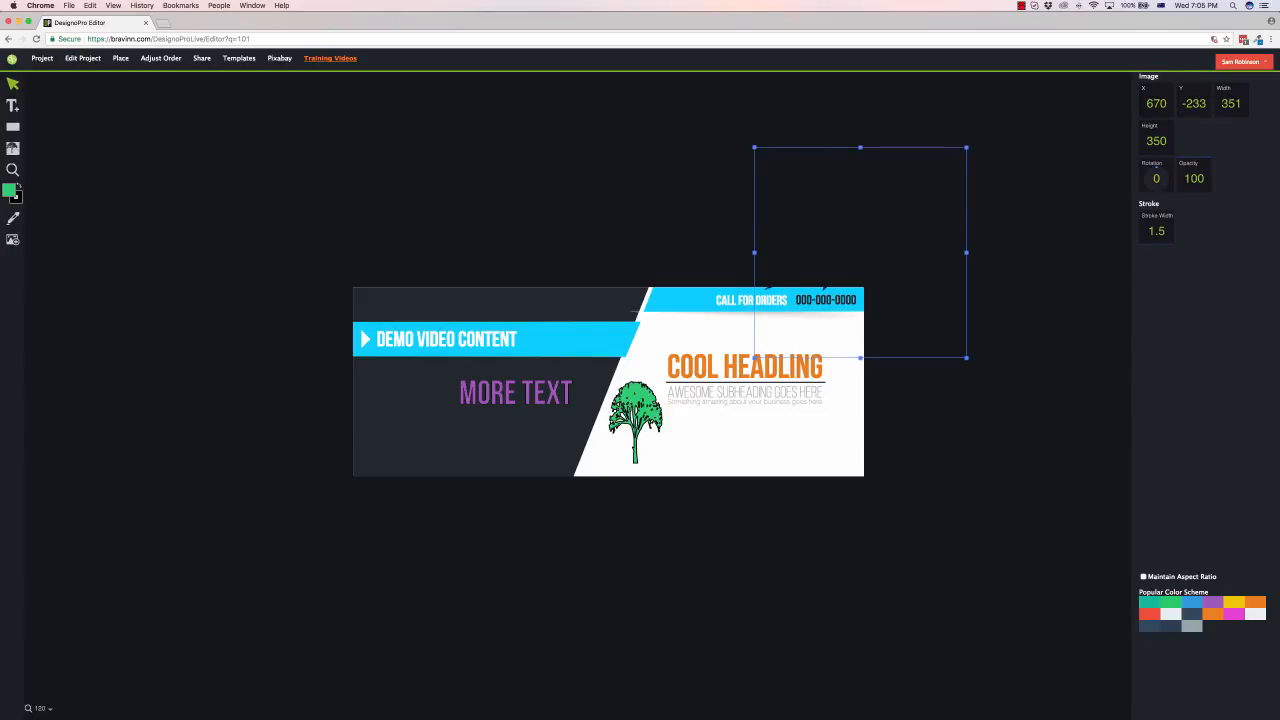
{"action": "key", "text": "Down"}
{"action": "key", "text": "Down"}
{"action": "key", "text": "Down"}
{"action": "key", "text": "Down"}
{"action": "key", "text": "Down"}
{"action": "key", "text": "Down"}
{"action": "key", "text": "Down"}
{"action": "key", "text": "Down"}
{"action": "key", "text": "Down"}
{"action": "key", "text": "Down"}
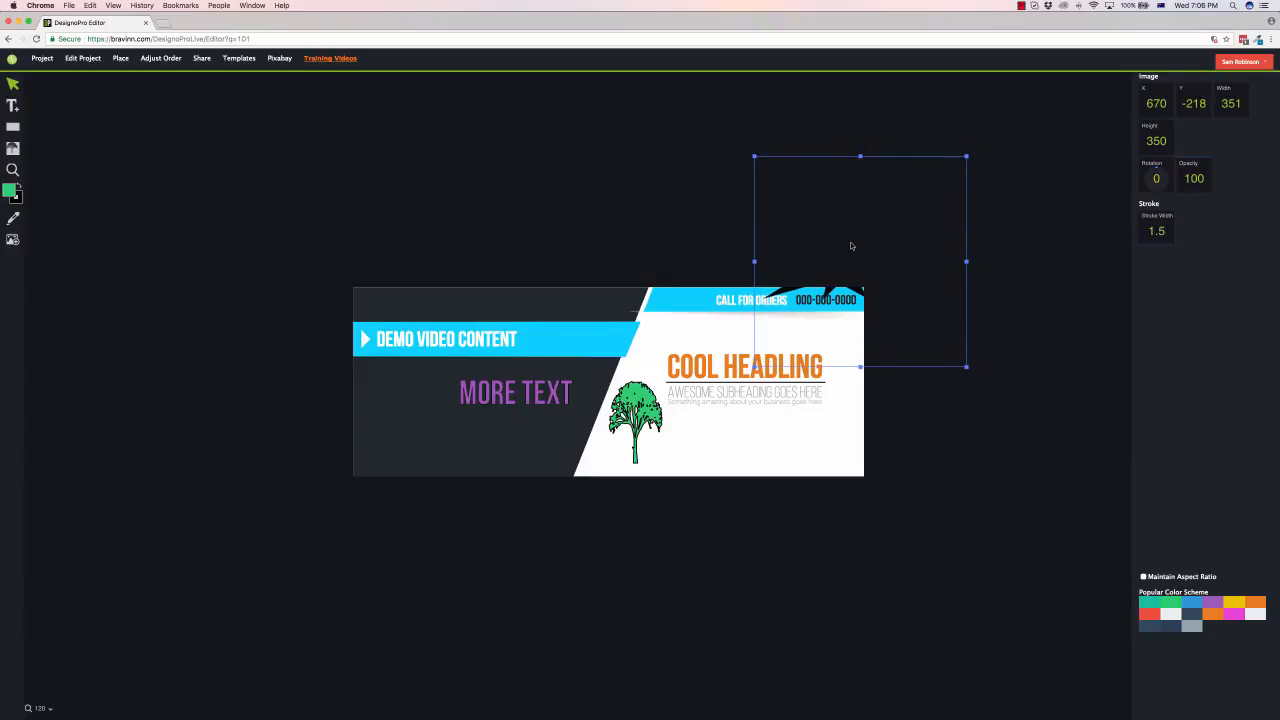
Shrink the logo to about 178 by 180 and place it below the subheading, then deselect it
{"action": "left_click_drag", "start_coordinate": [771, 169], "coordinate": [763, 371]}
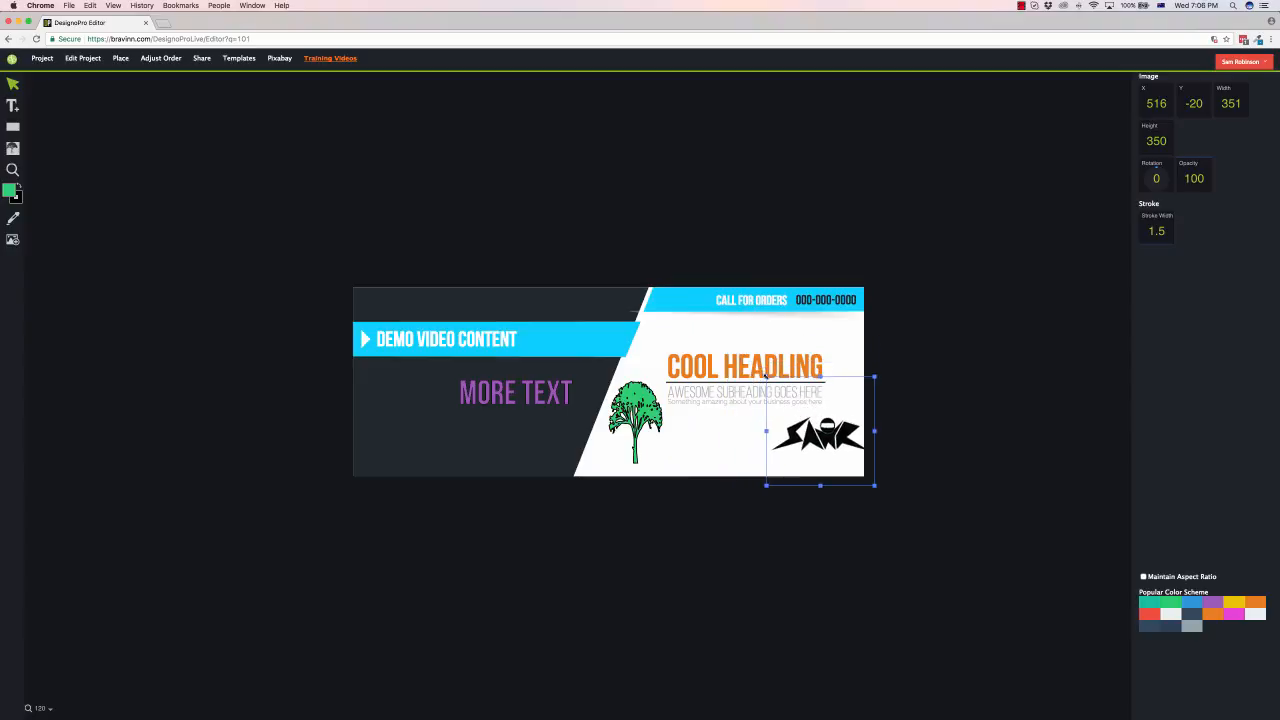
{"action": "left_click_drag", "start_coordinate": [808, 436], "coordinate": [759, 447]}
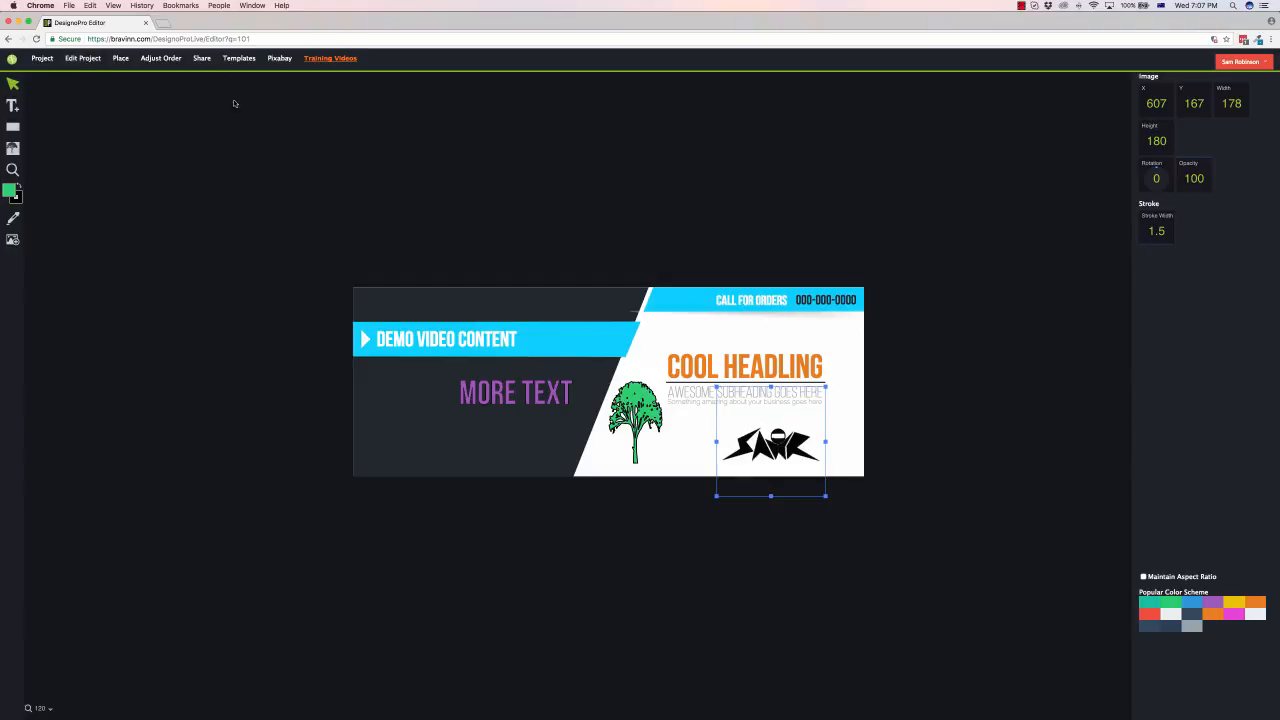
{"action": "left_click", "coordinate": [796, 191]}
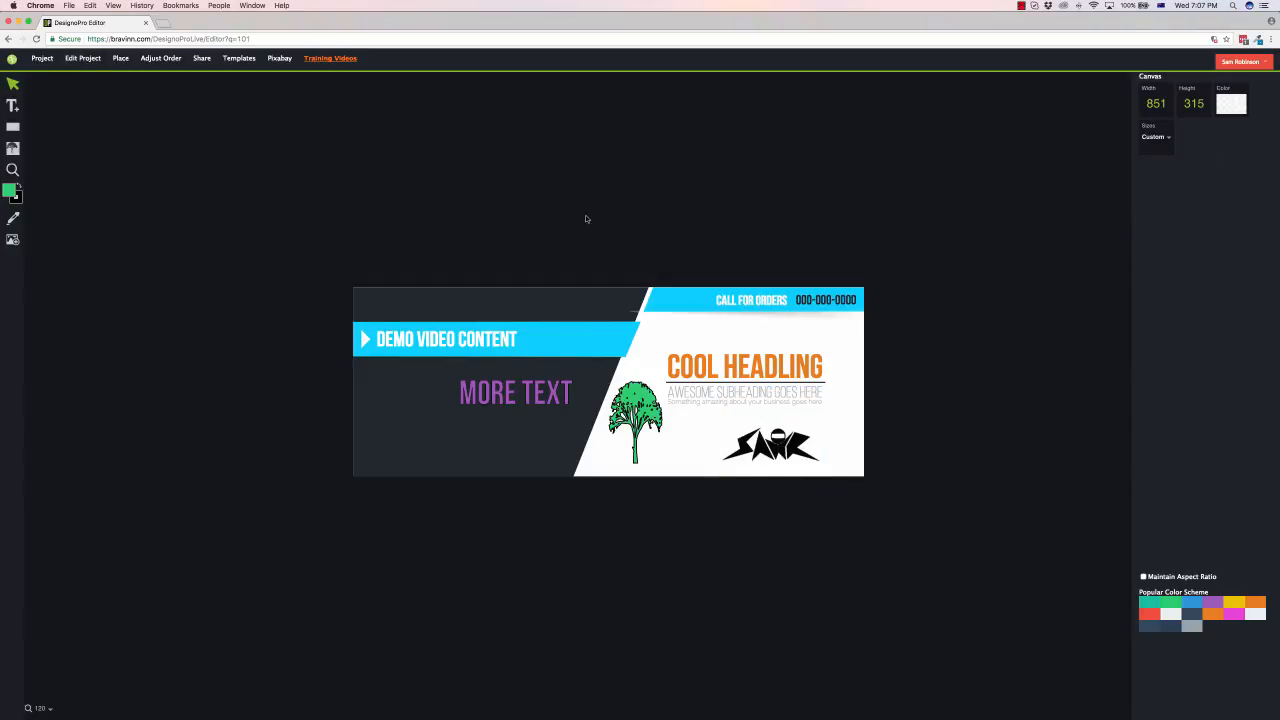
Open the project's save and export commands
{"action": "left_click", "coordinate": [48, 60]}
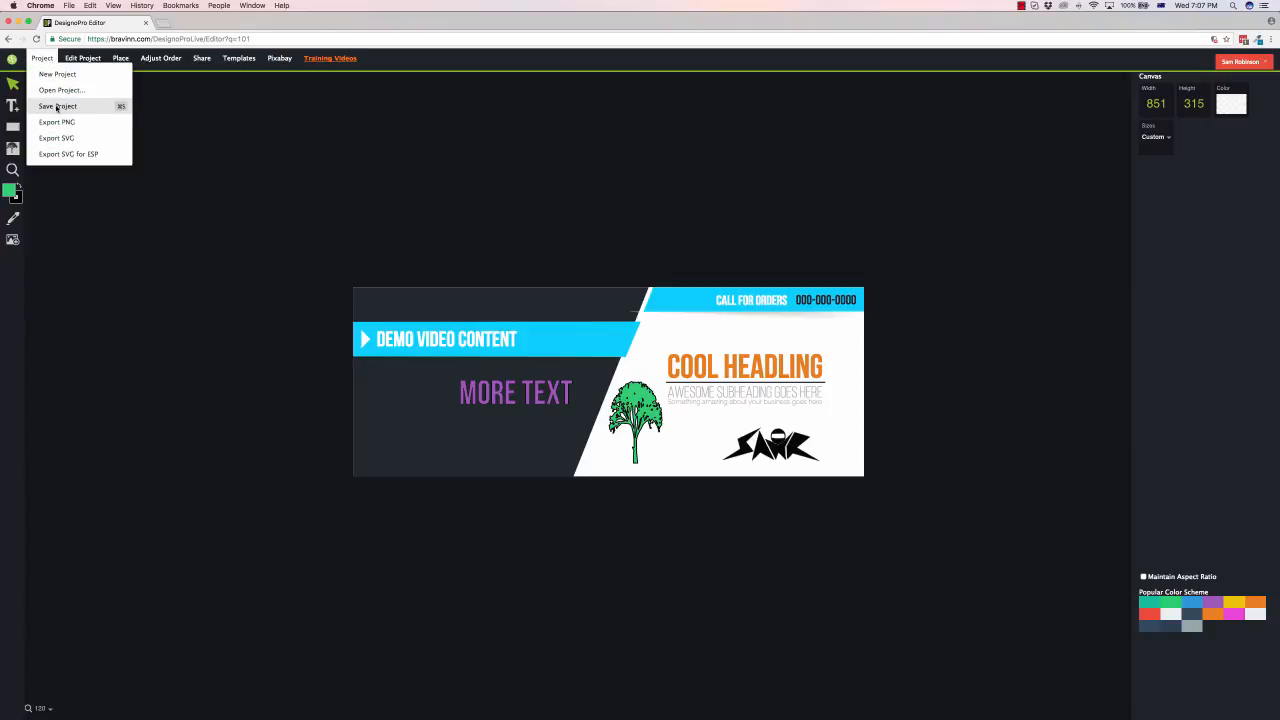